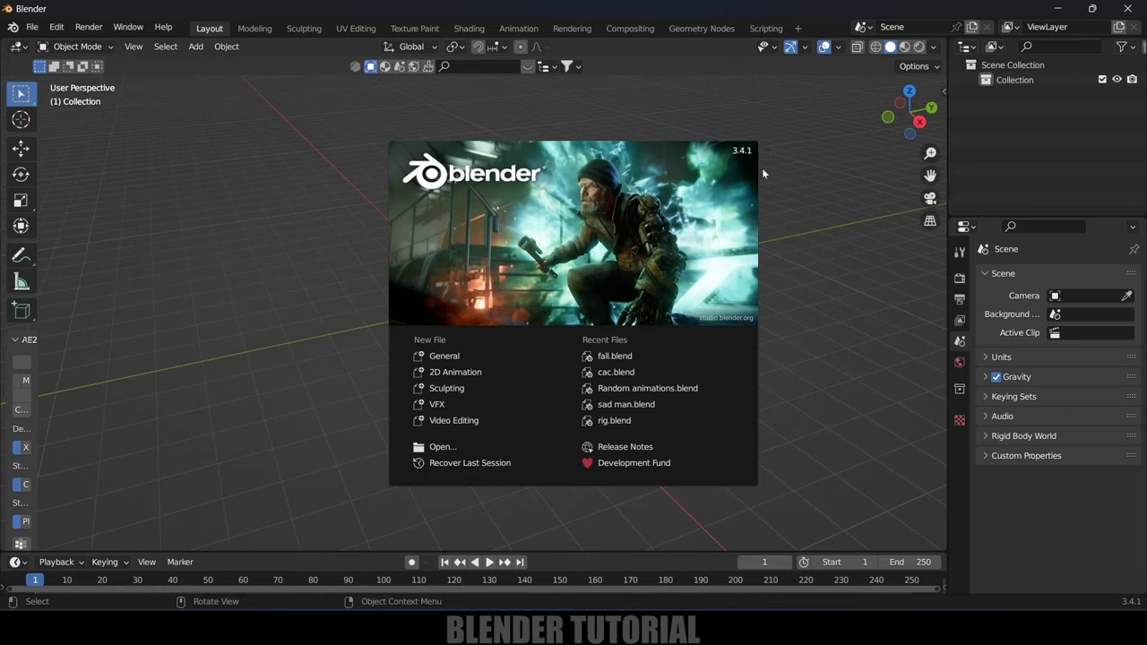
- Dismiss Blender's splash screen and bring the Mixamo page in Chrome to the front
click(810, 294)
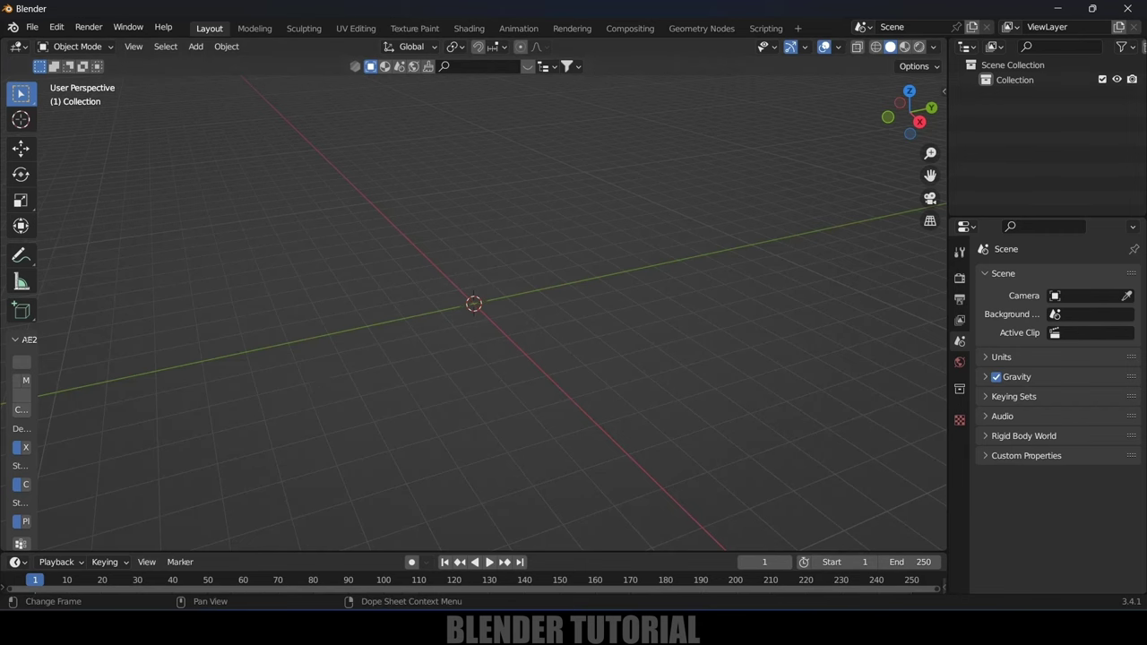
key(alt+Tab)
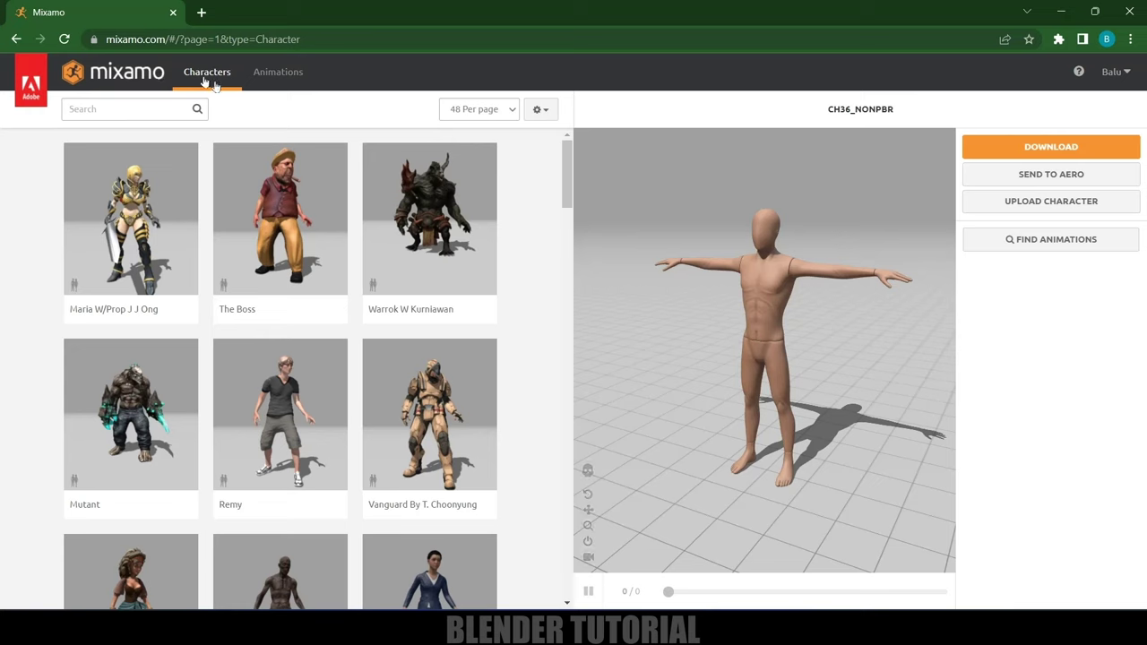
- Find the Idle animation in Mixamo and download it With Skin
click(273, 83)
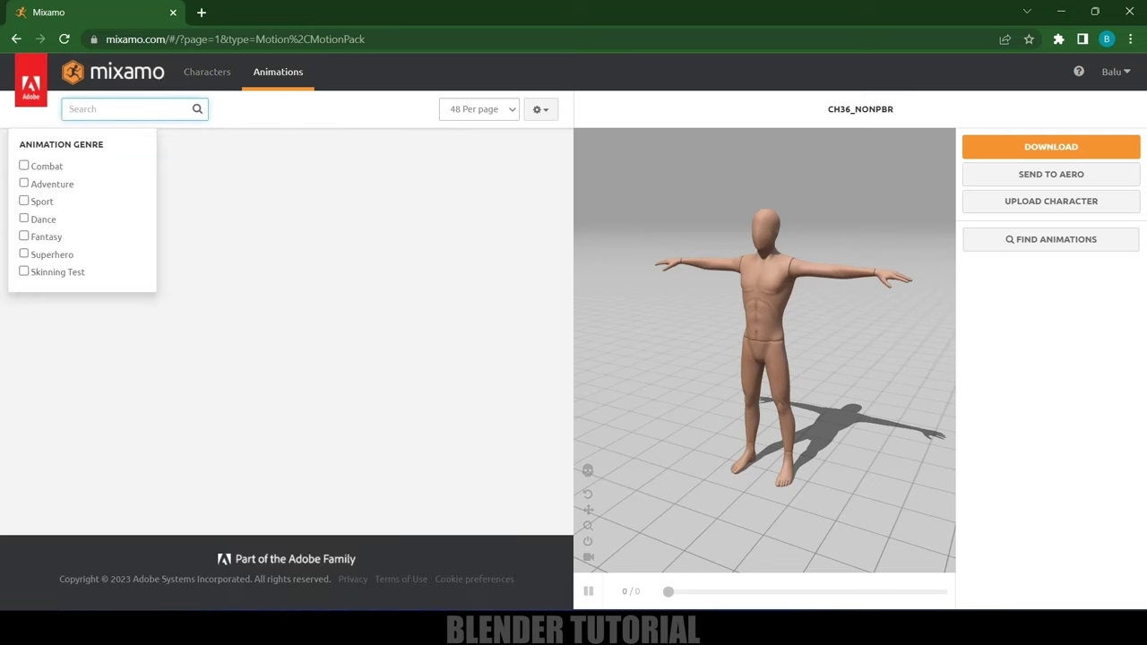
text(idle)
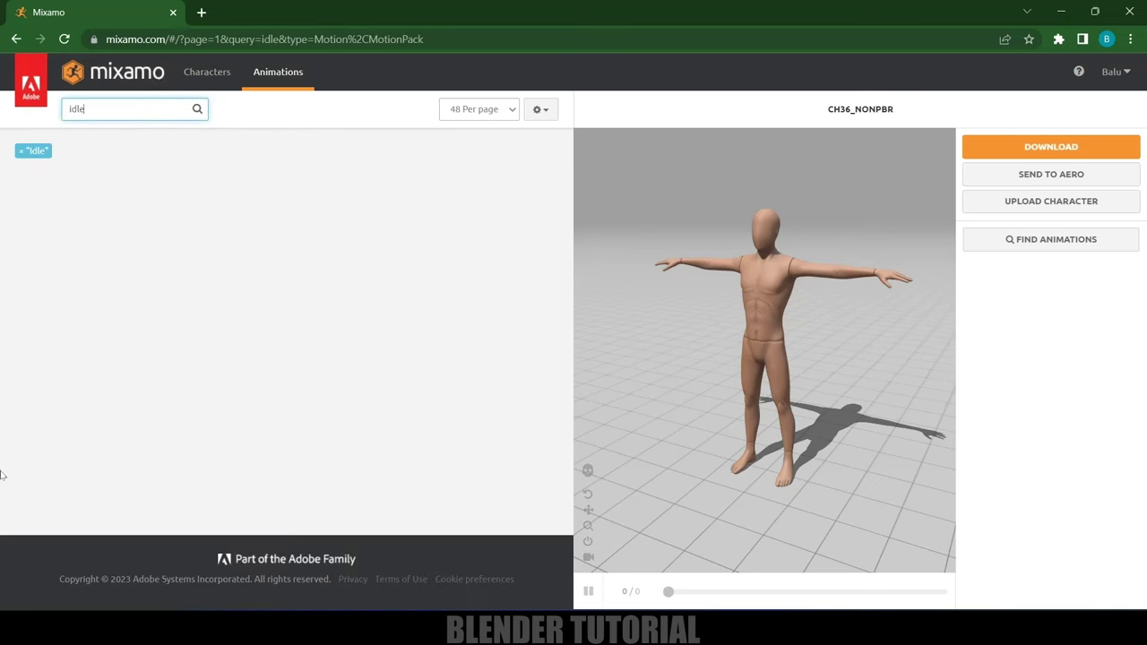
click(448, 467)
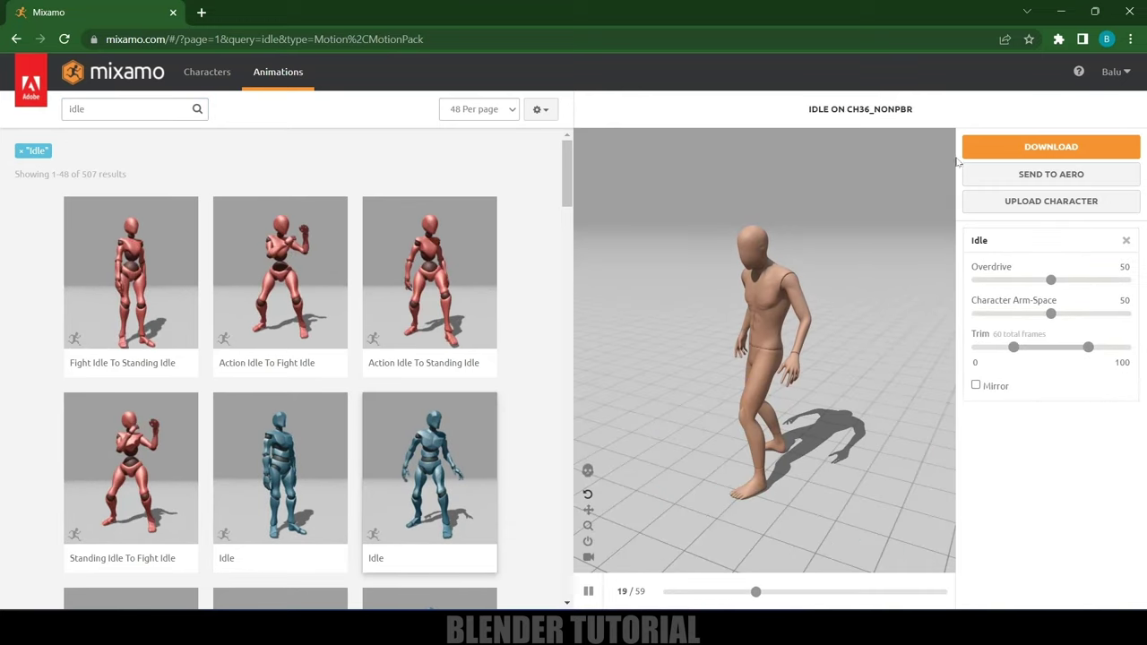
click(1039, 147)
click(707, 209)
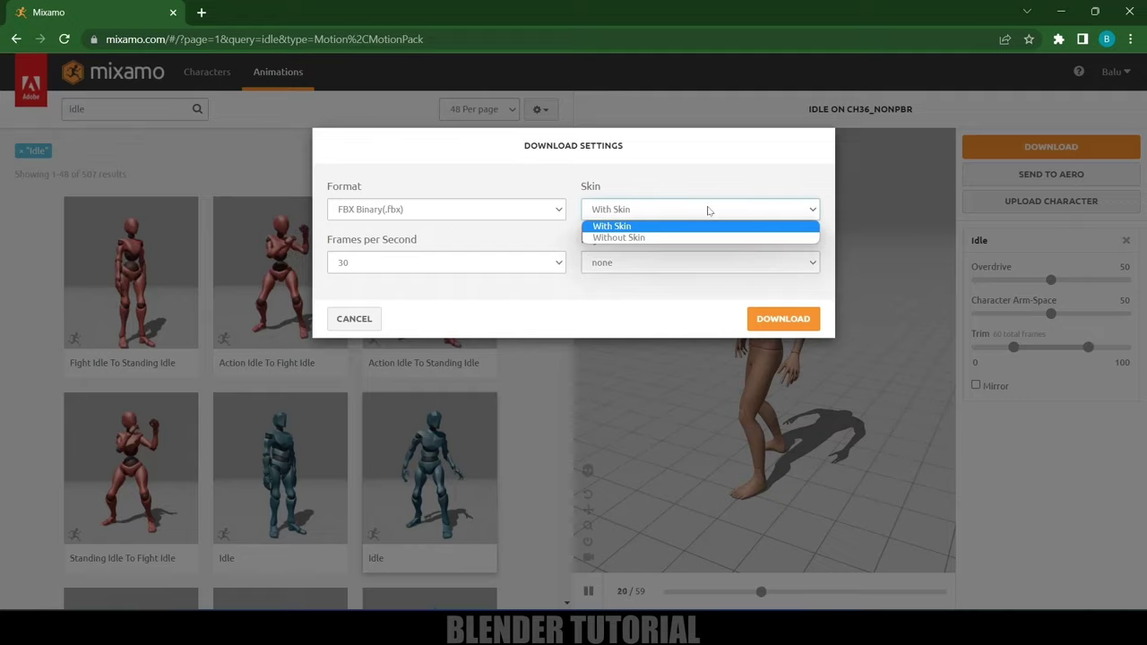
click(703, 226)
click(783, 319)
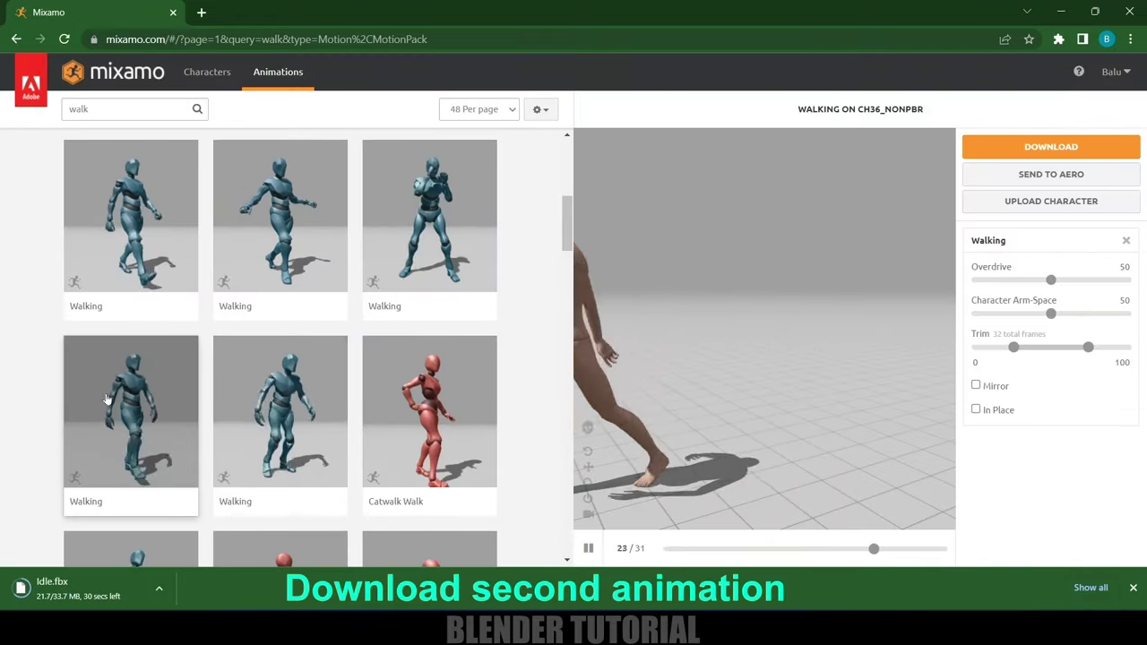
- Download the Walking animation set In Place, Without Skin
click(976, 409)
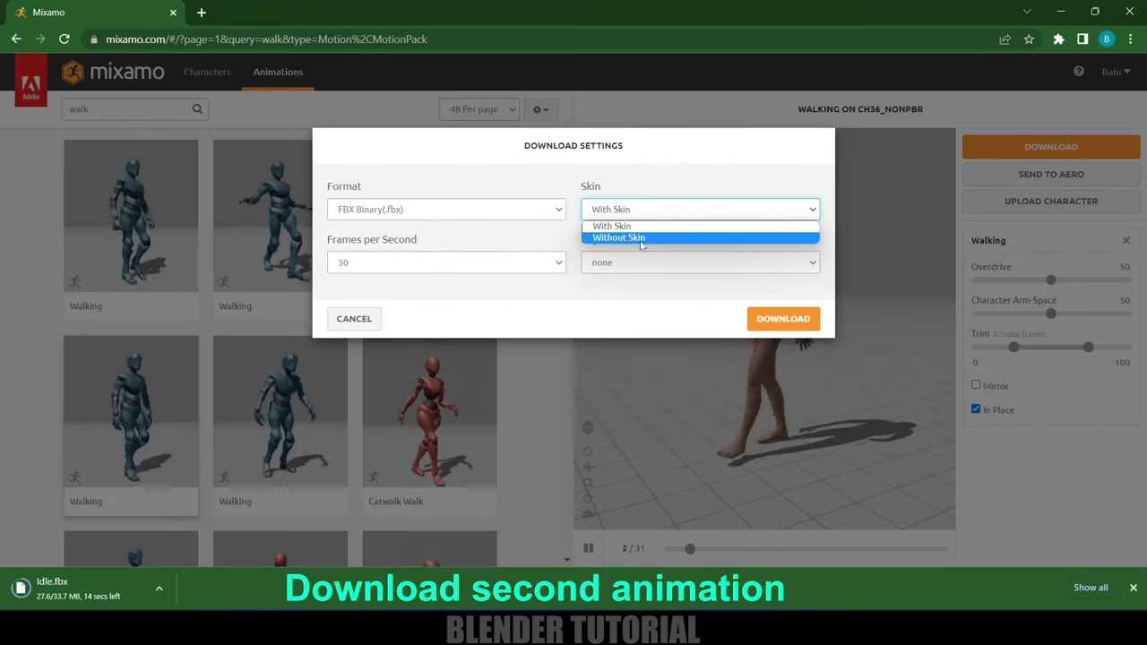
click(634, 238)
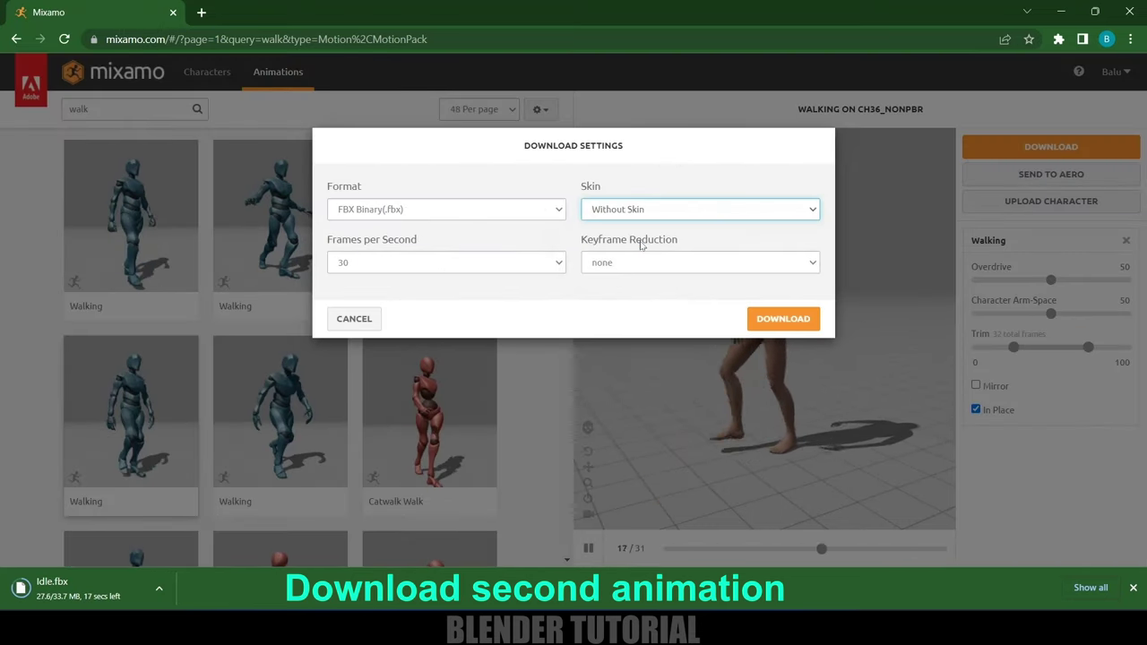
click(779, 320)
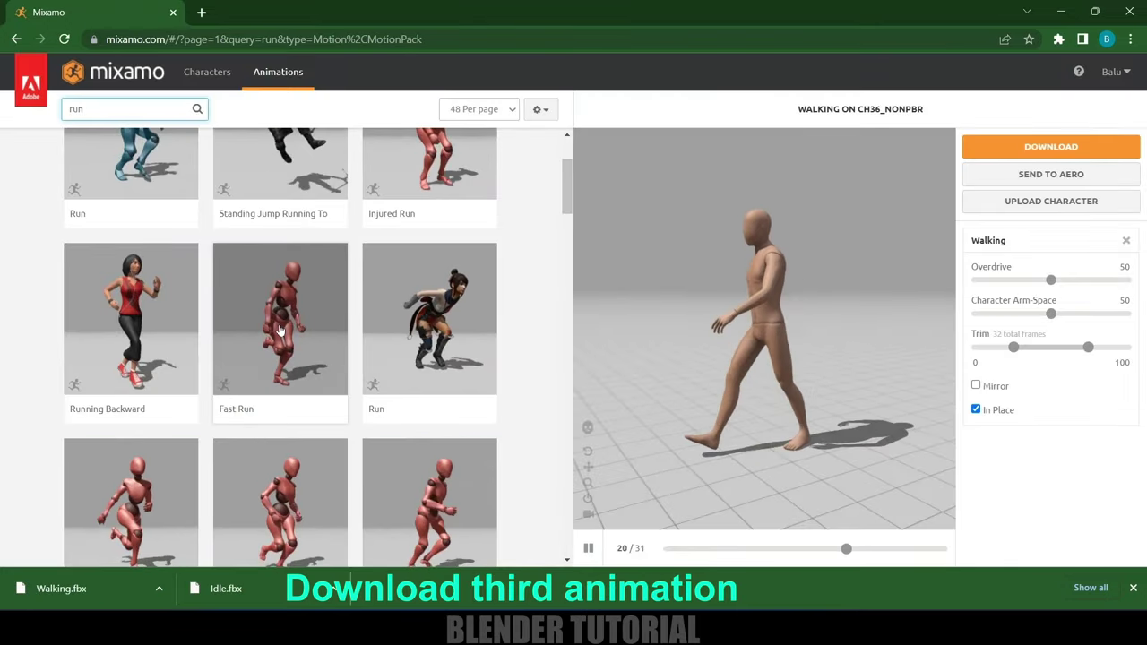
- Download Fast Run In Place and Without Skin, then close Chrome to return to Blender
click(279, 331)
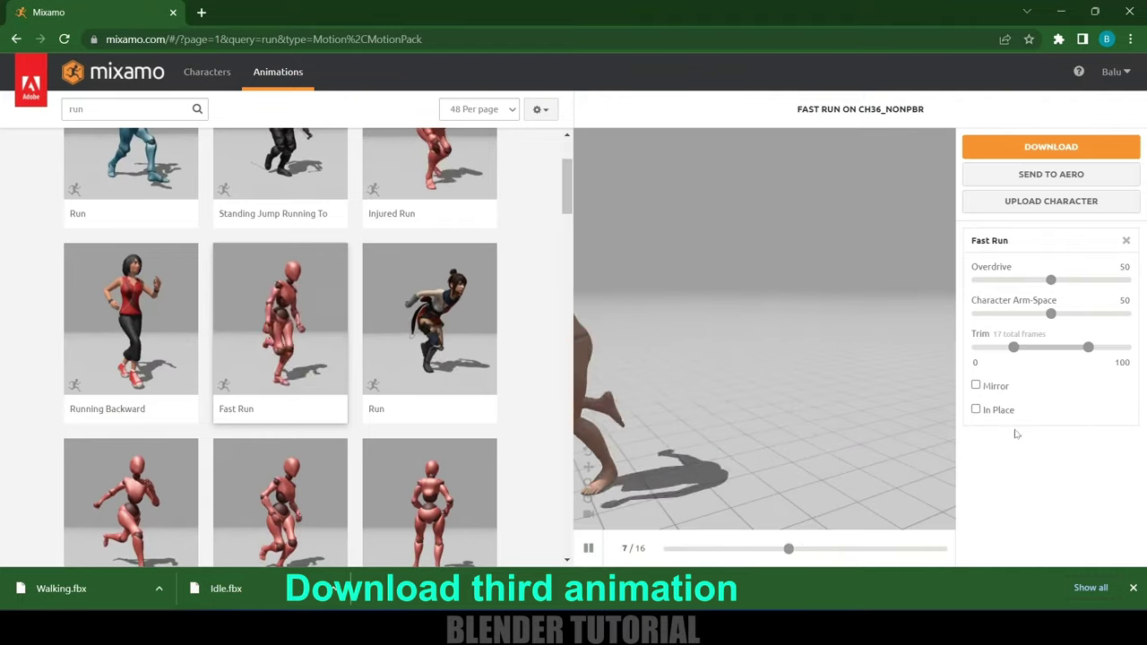
click(976, 409)
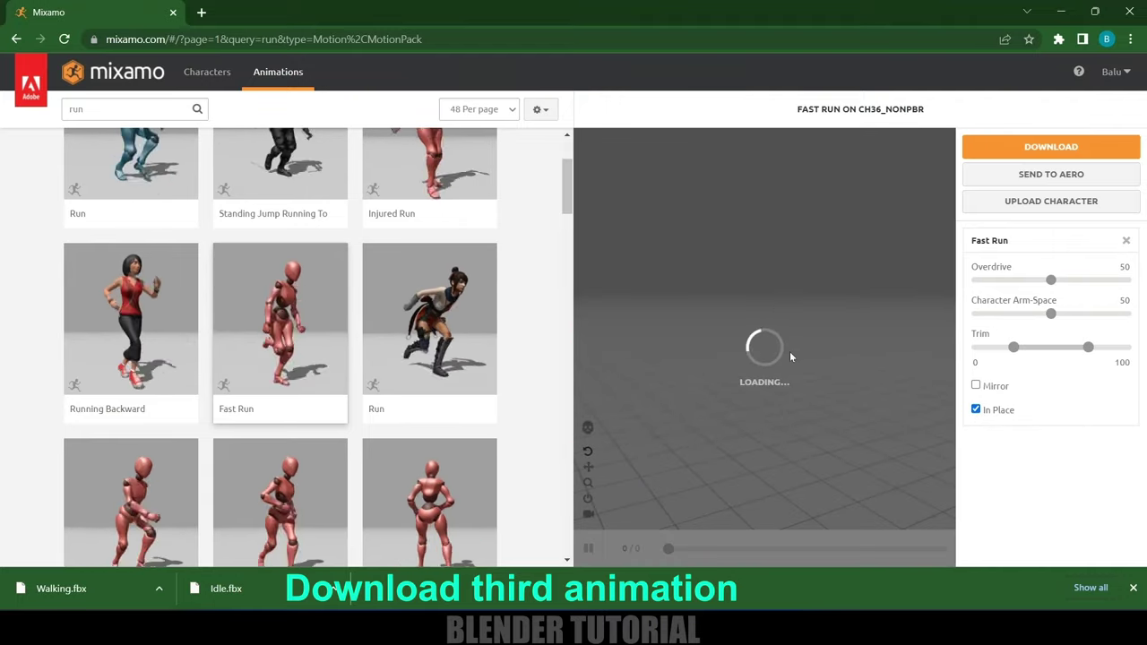
click(1017, 148)
click(641, 209)
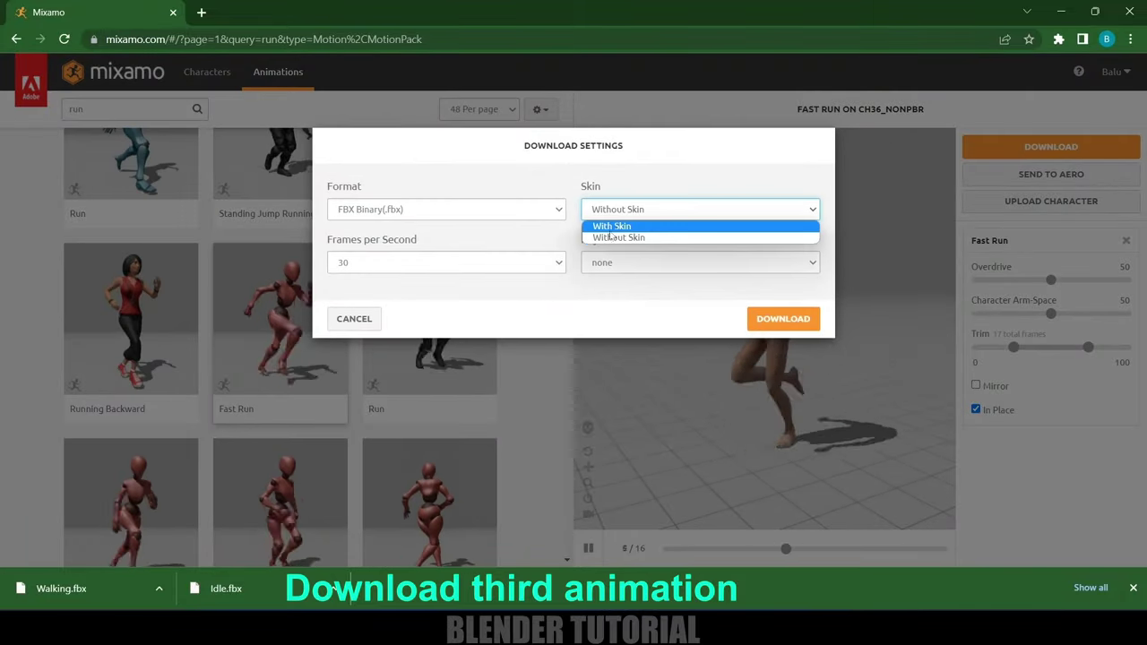
click(618, 238)
click(783, 319)
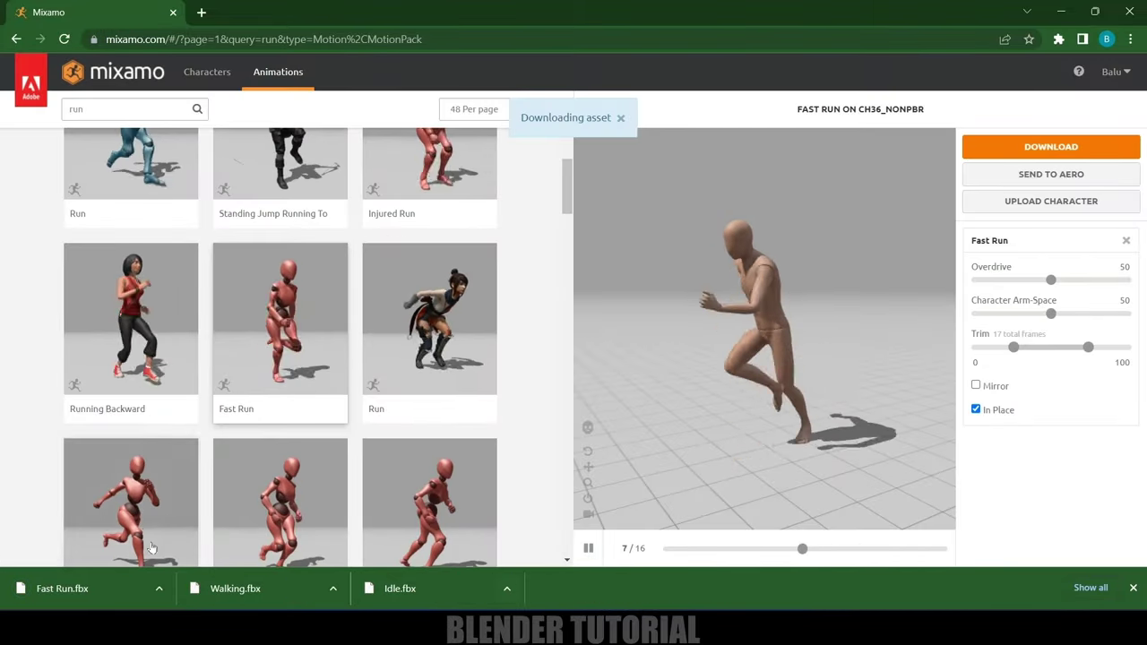
click(1128, 13)
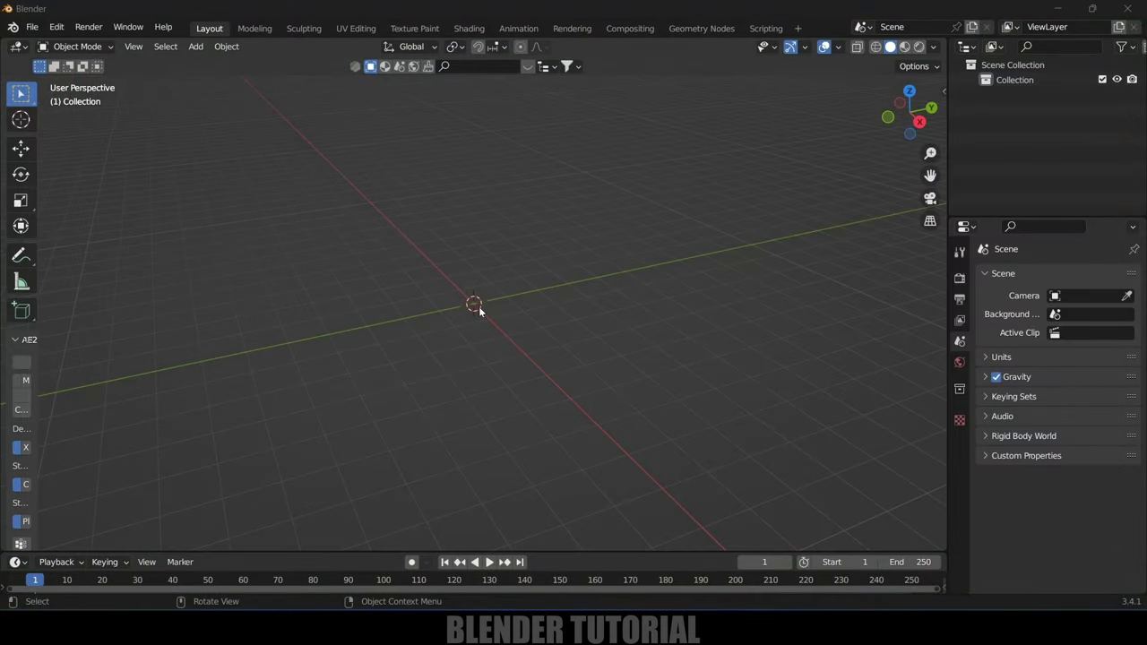
- Import Idle.fbx into the empty Blender scene as an FBX armature
click(31, 26)
mouse_move(70, 220)
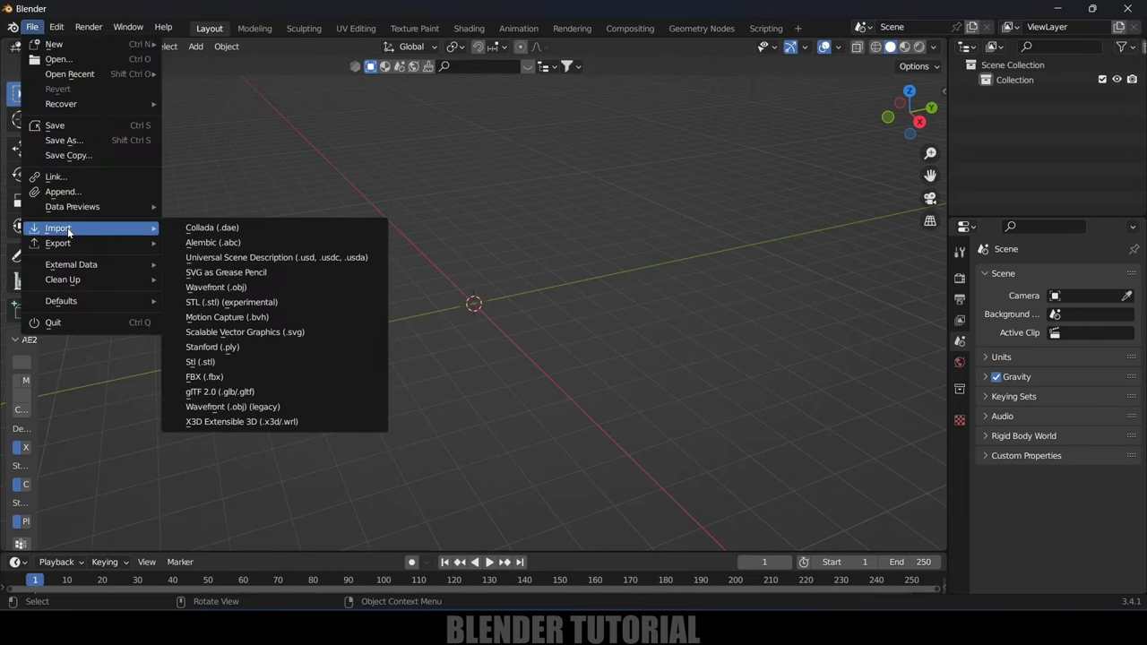
click(205, 378)
click(371, 193)
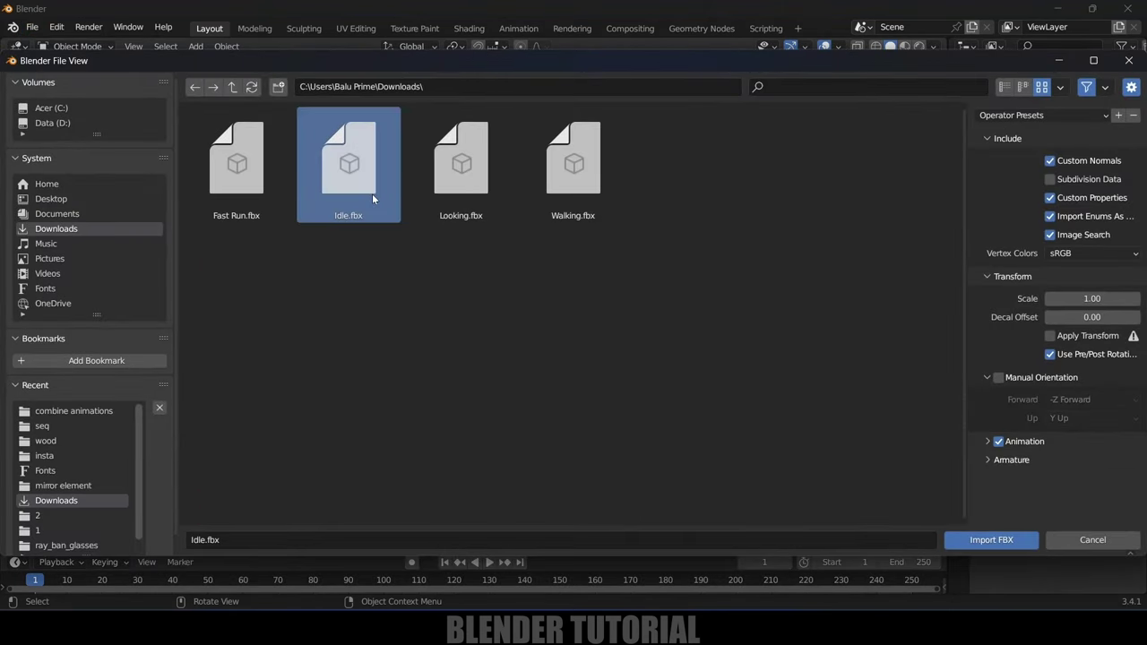
click(991, 539)
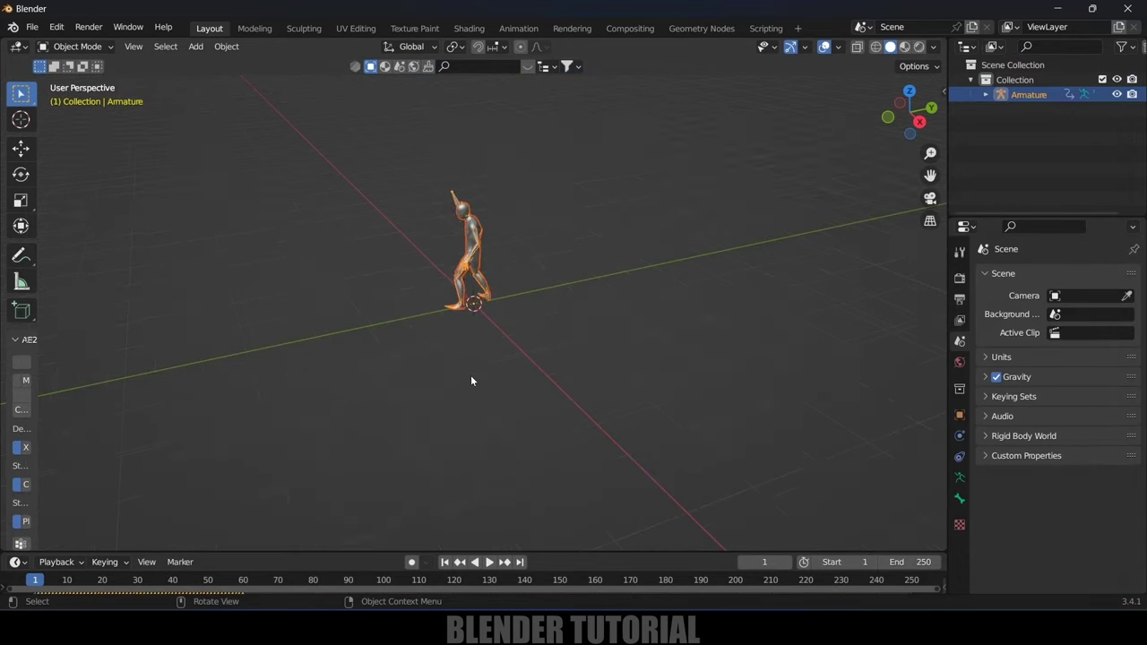
- Play the idle animation, enlarge the timeline, and split the 3D view into two stacked views
key(b)
key(Escape)
middle_drag(537, 383, 556, 368)
key(space)
key(space)
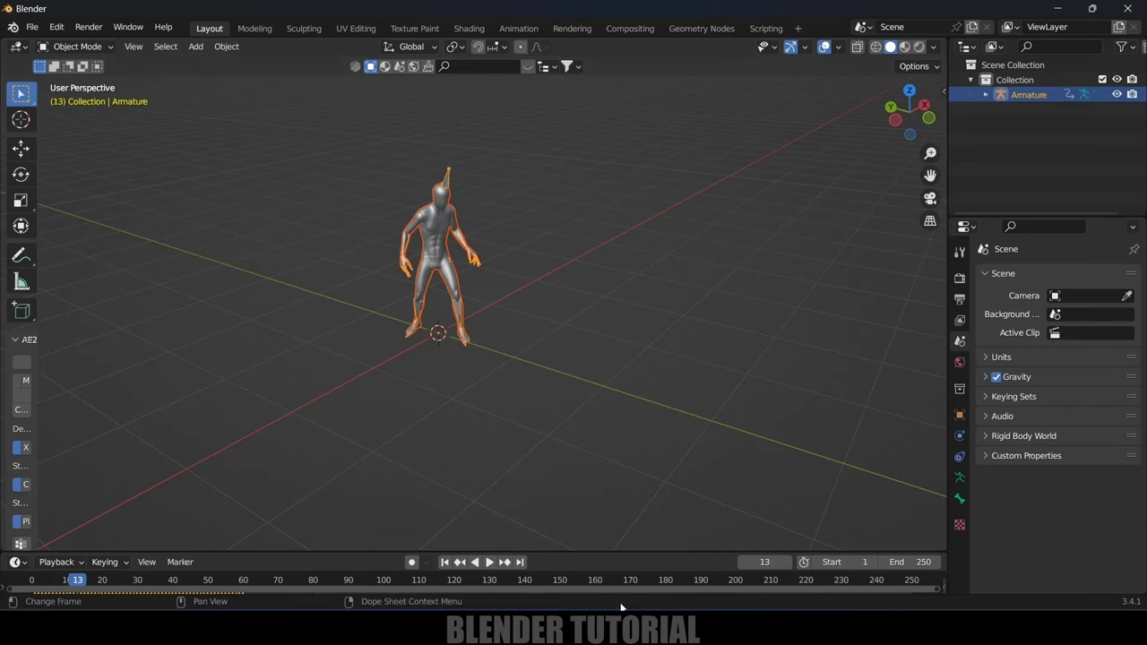
drag(590, 552, 594, 477)
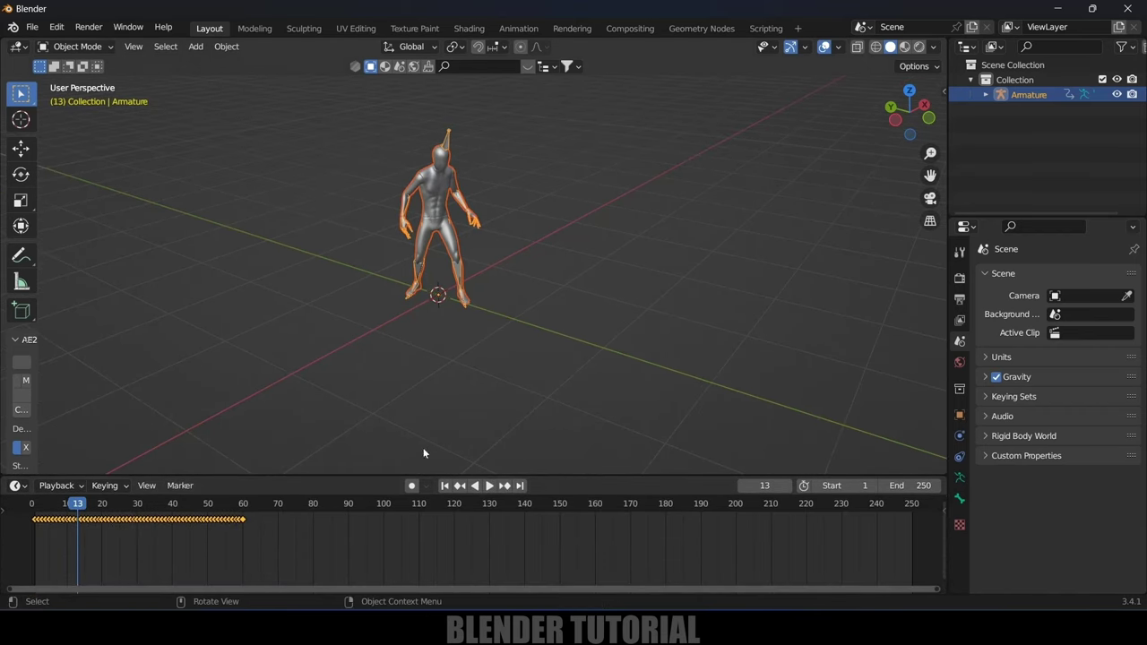
key(space)
key(space)
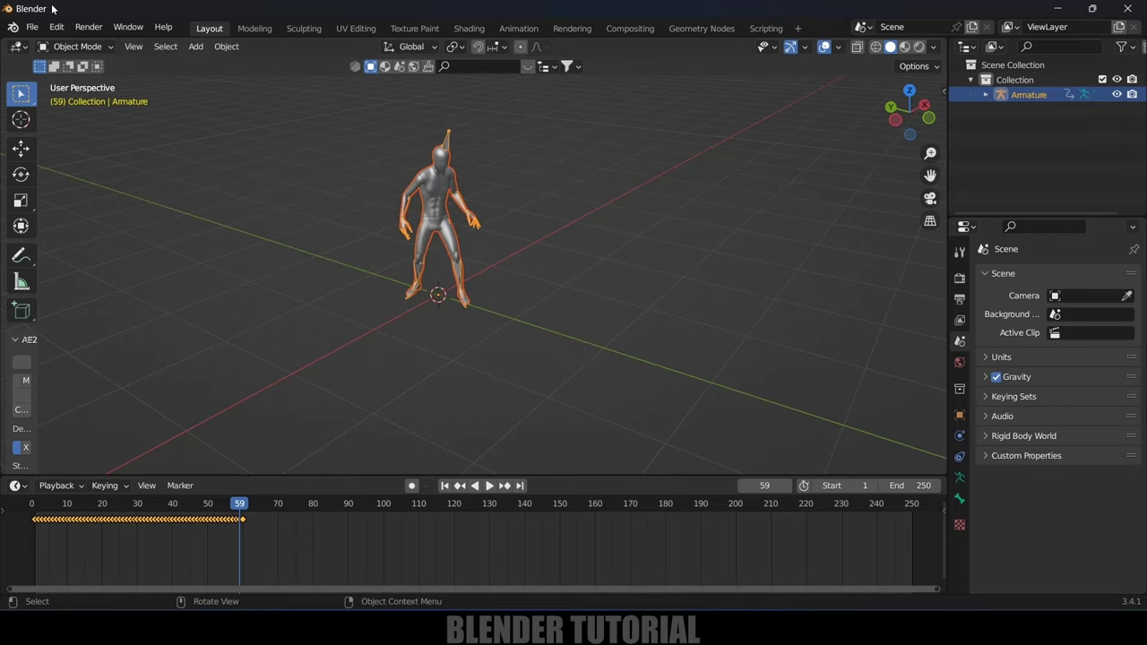
drag(7, 45, 20, 337)
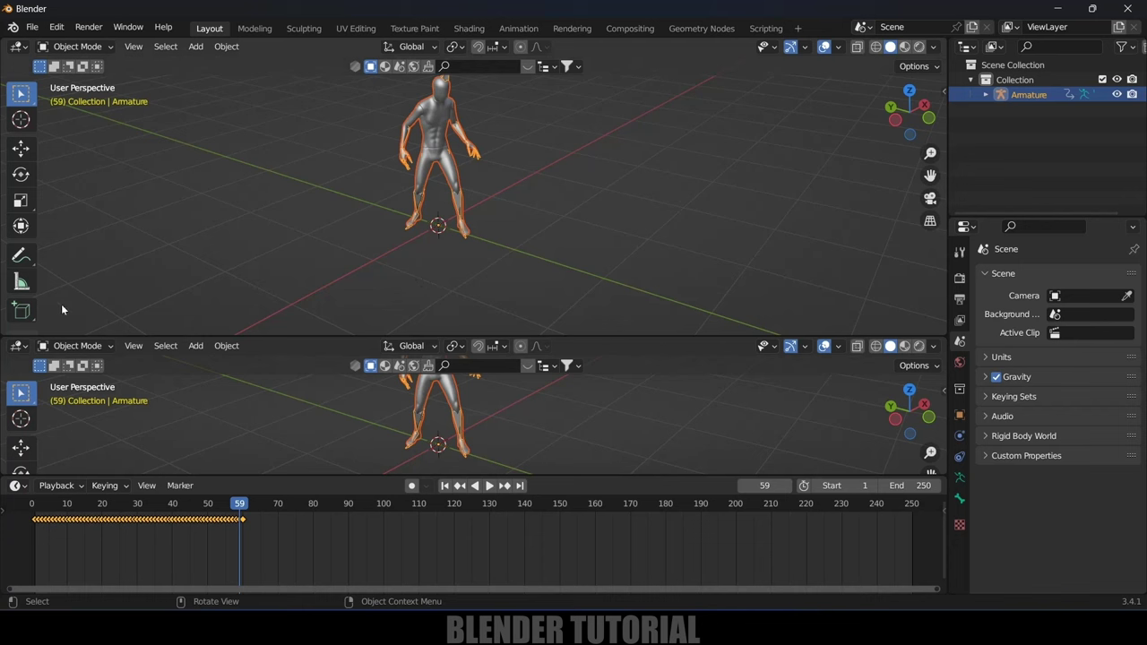
- Turn the lower area into the Action Editor and the timeline into the Nonlinear Animation editor
click(18, 345)
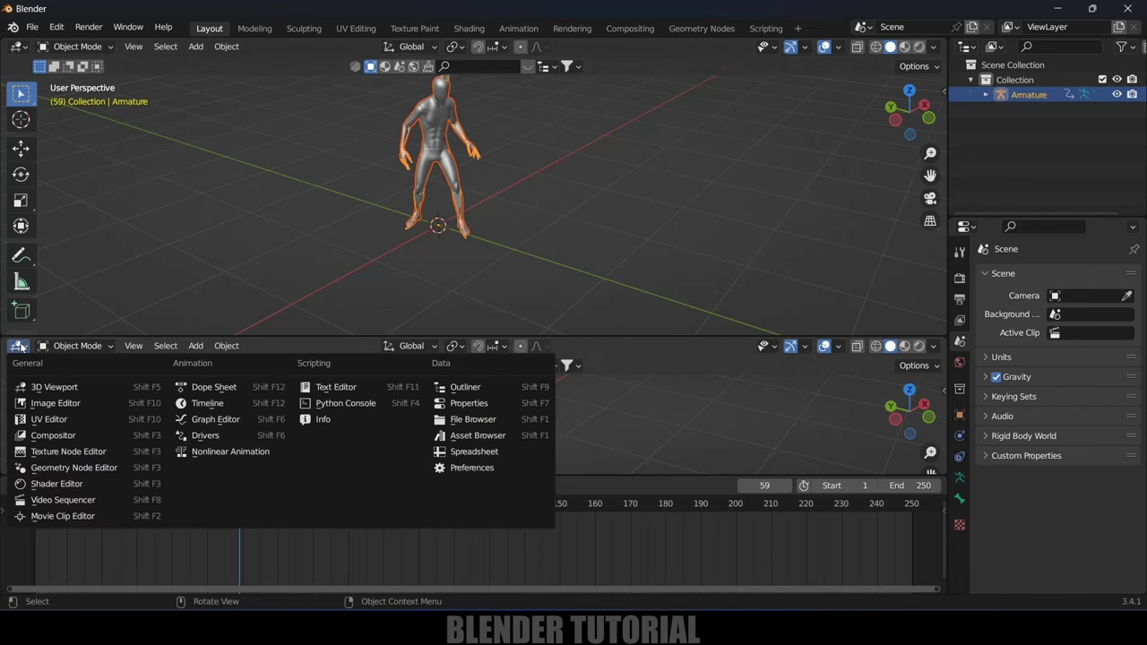
click(205, 387)
click(63, 347)
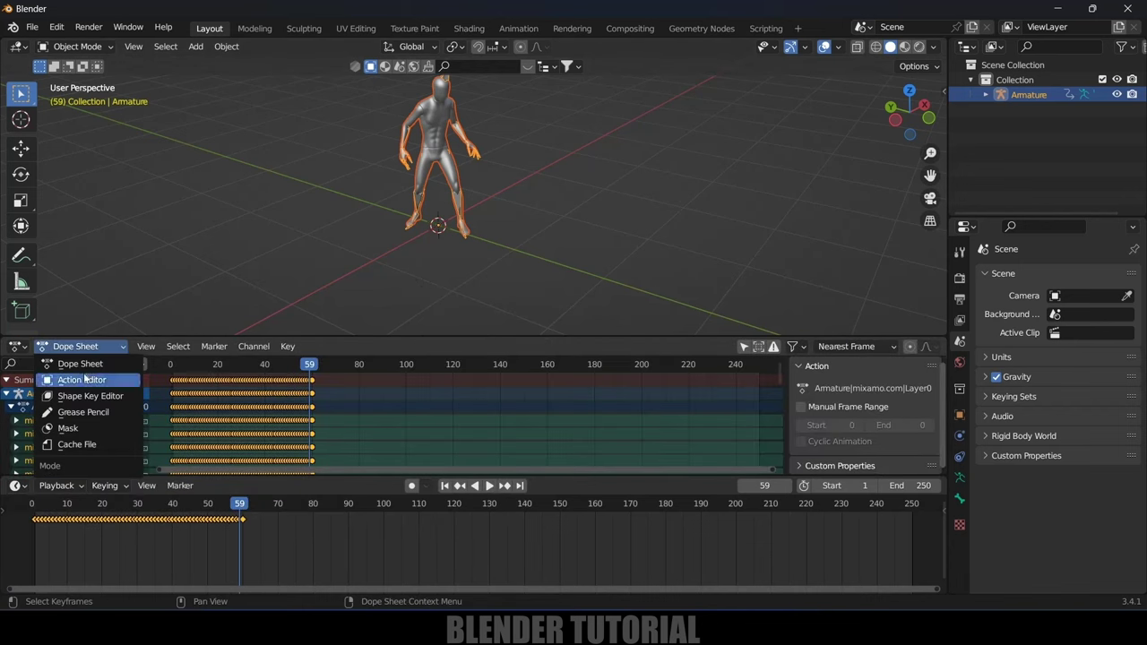
click(83, 379)
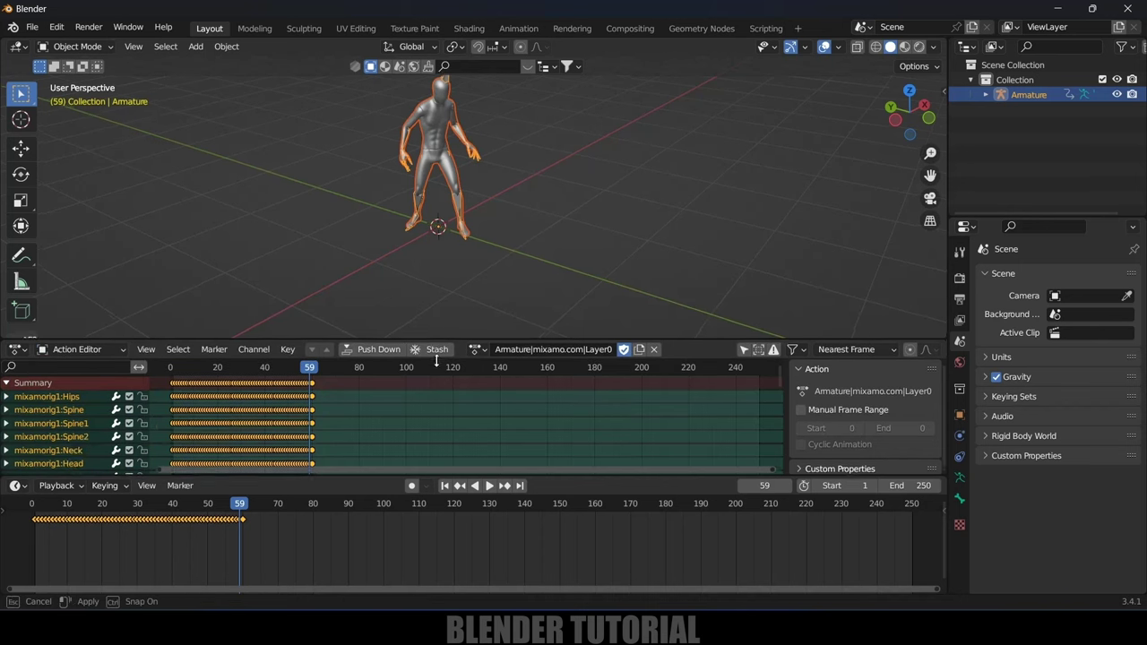
drag(437, 339, 437, 390)
click(16, 502)
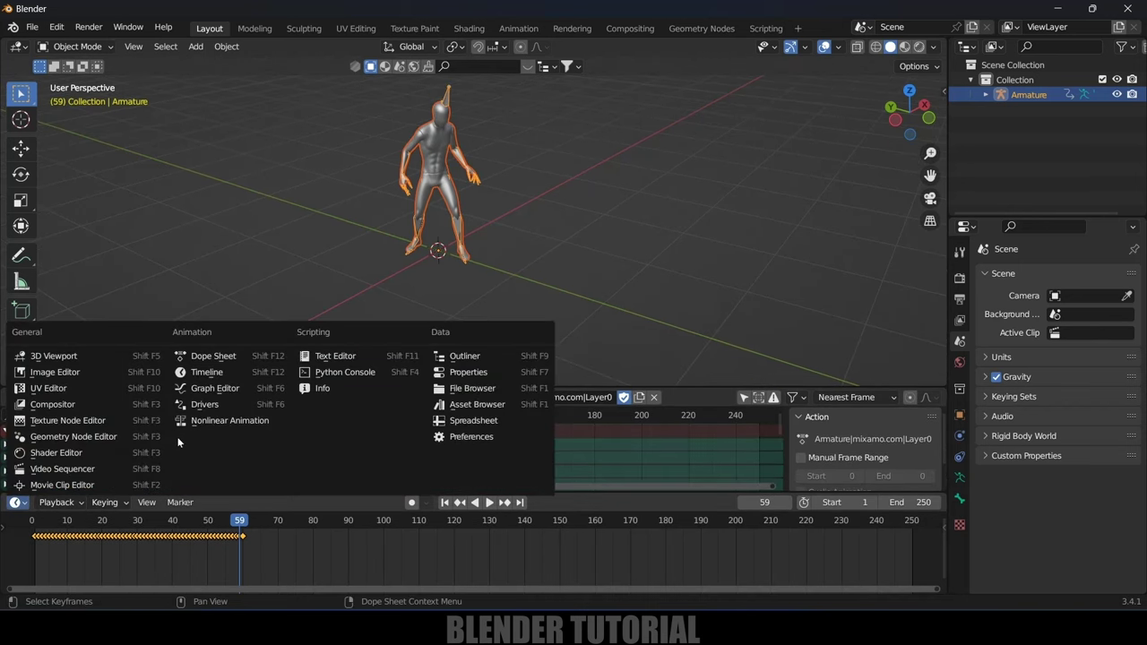
click(242, 423)
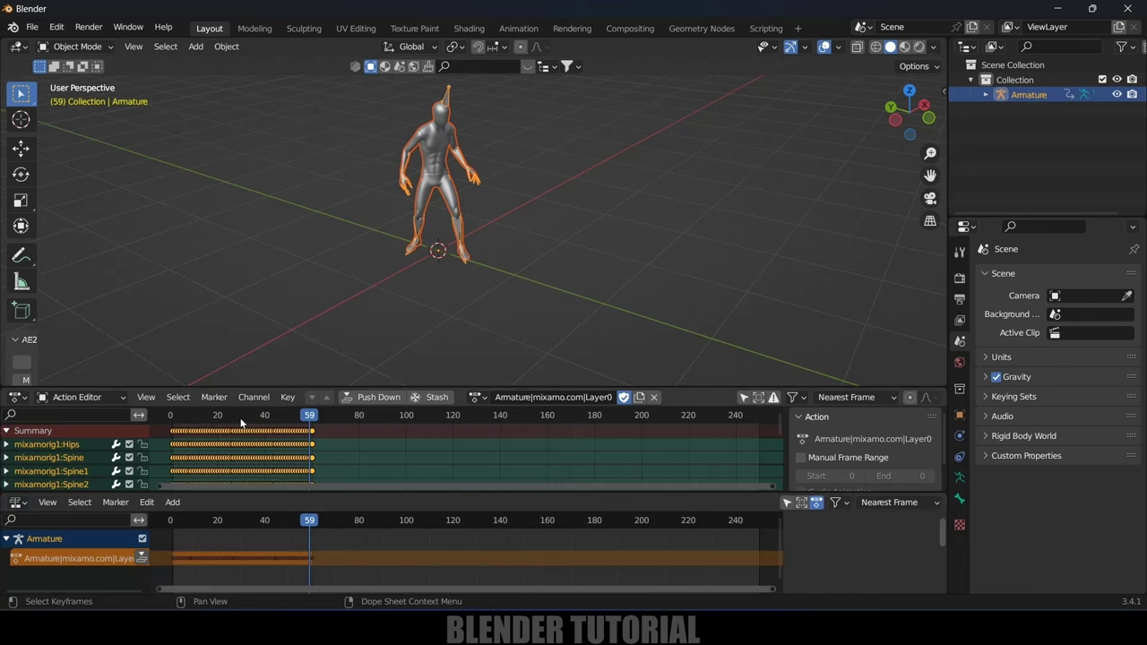
- Rename the imported action and the Armature object to idle, then enlarge the NLA editor
click(494, 127)
click(443, 112)
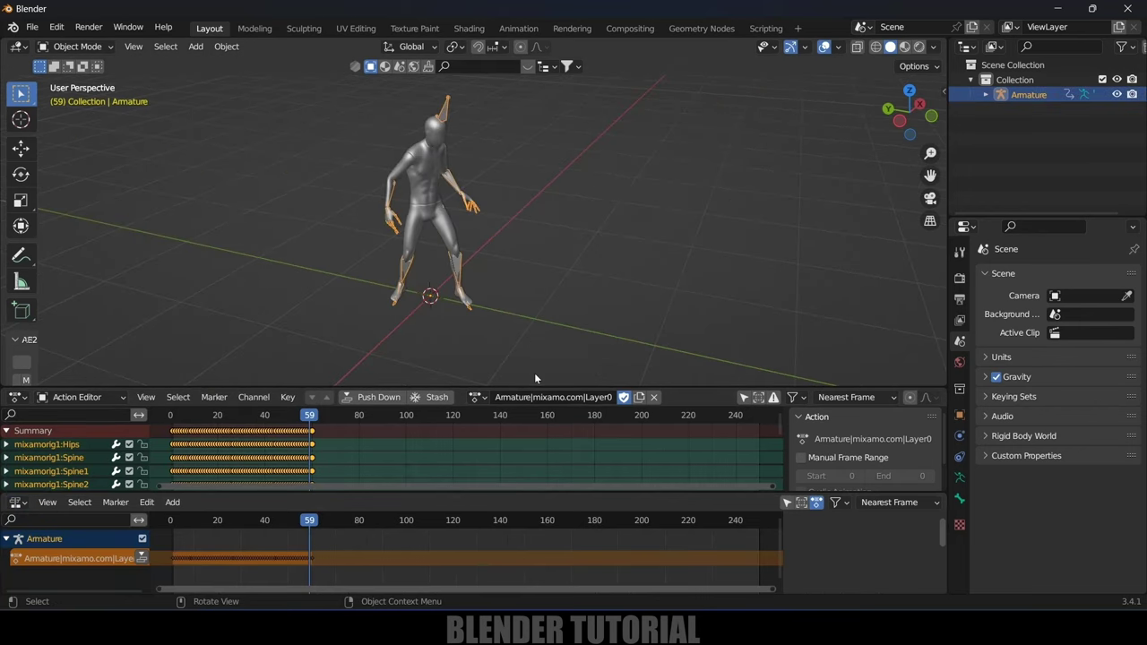
click(538, 395)
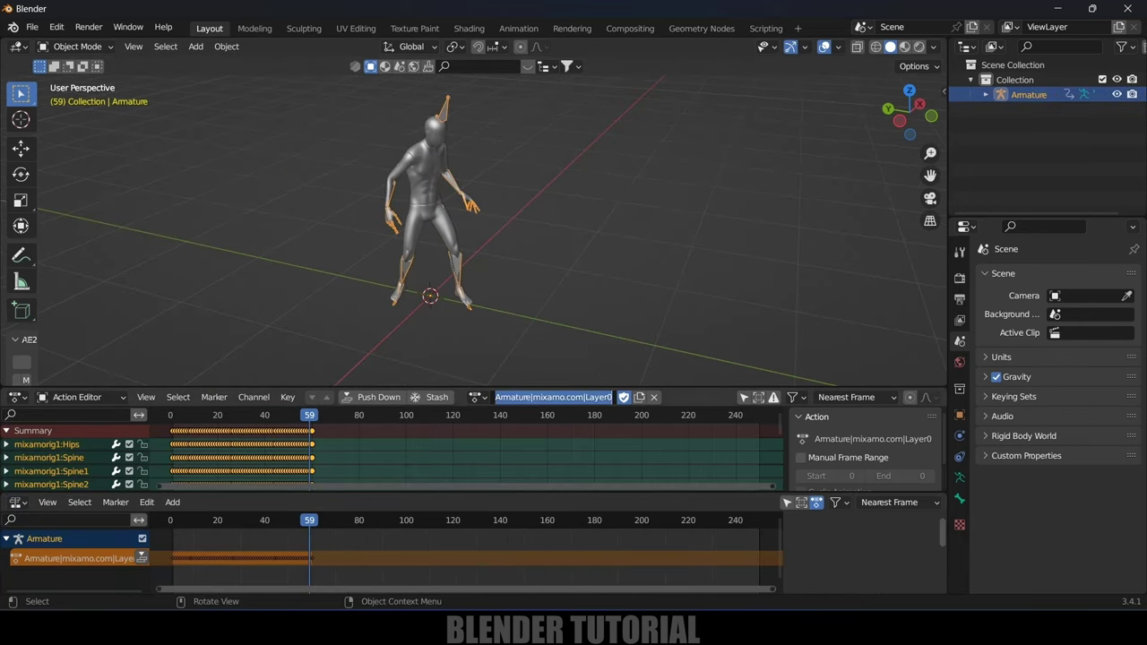
text(idle)
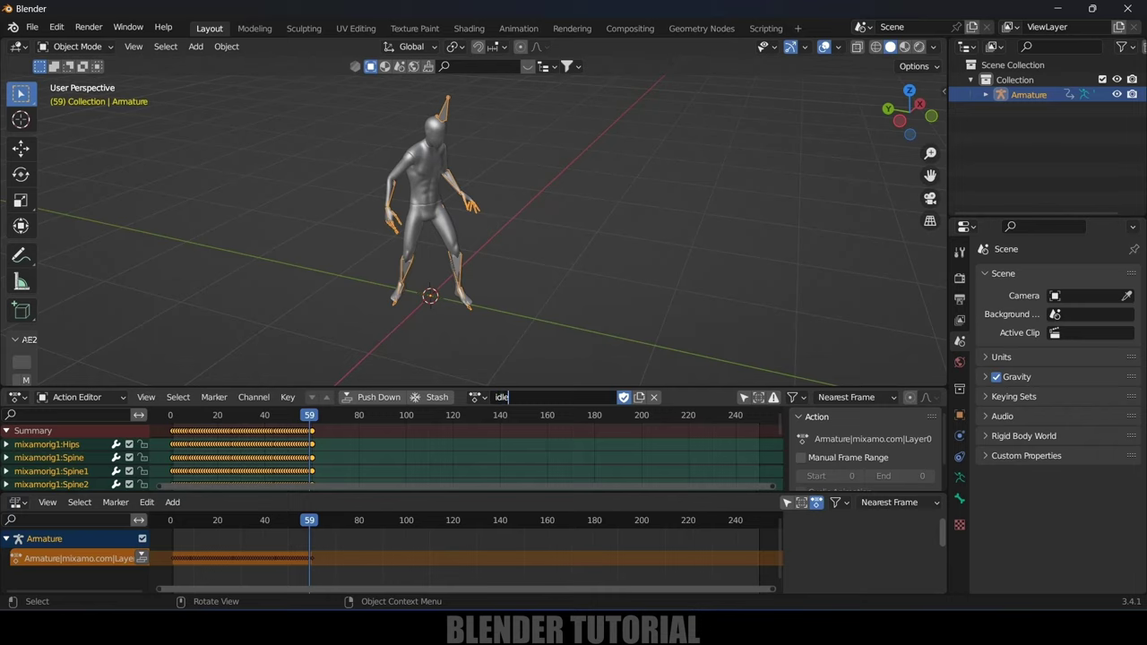
key(Return)
double_click(1029, 94)
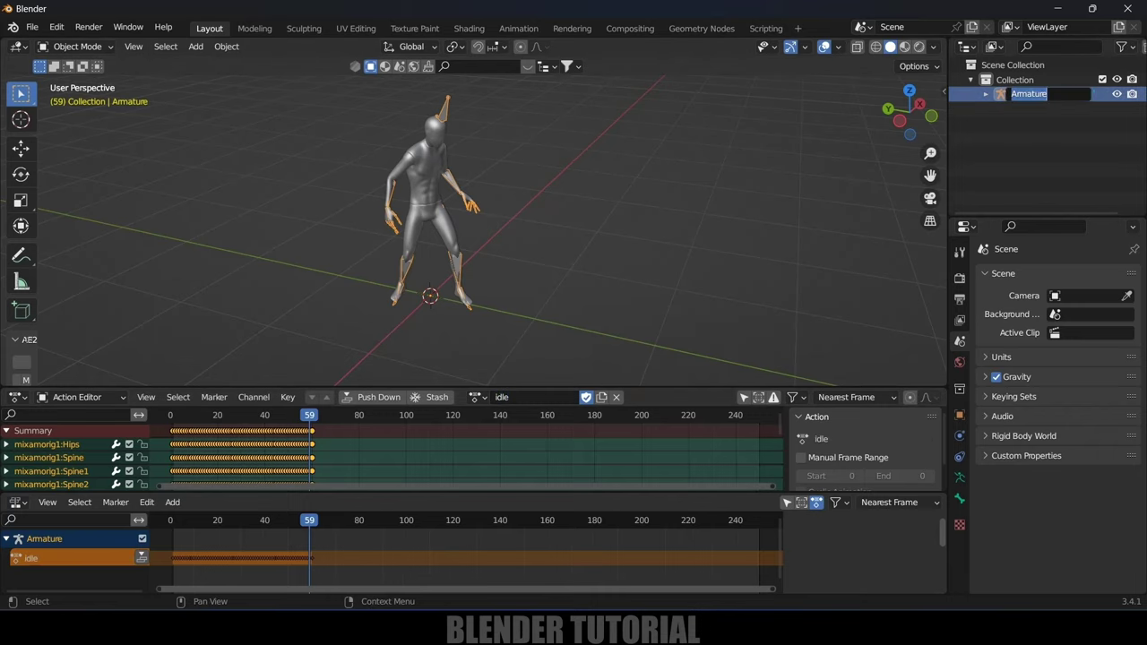
text(idle)
key(Return)
click(20, 147)
middle_drag(609, 265, 546, 269)
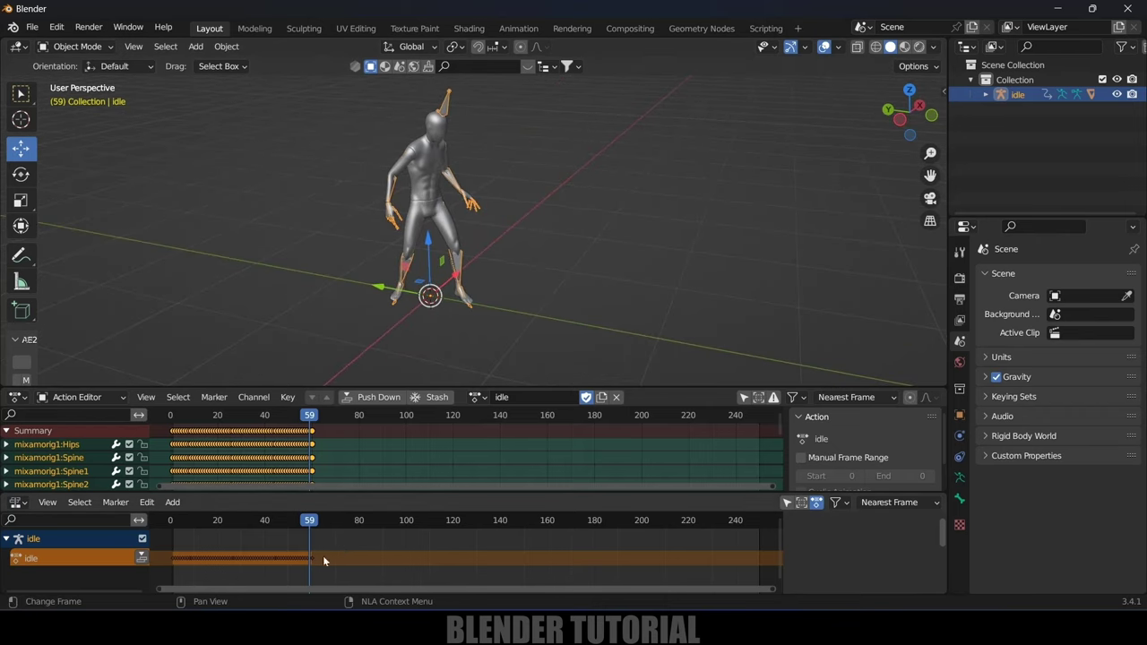
drag(360, 491, 364, 471)
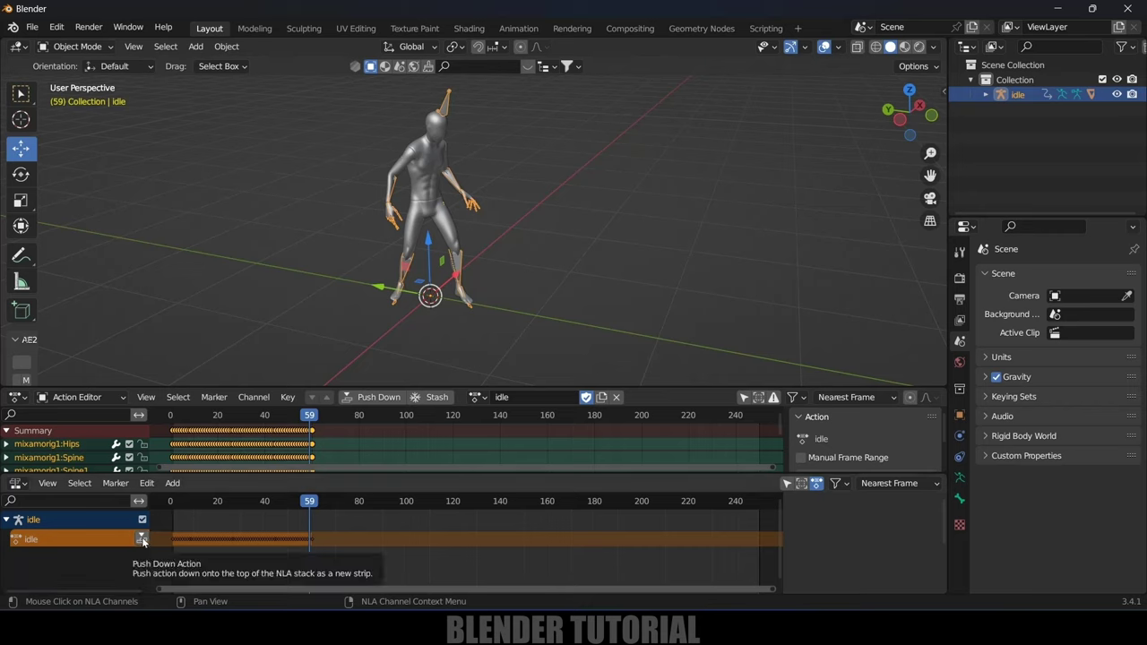
- Push the idle action down into an NLA strip spanning frames 1–60
click(374, 400)
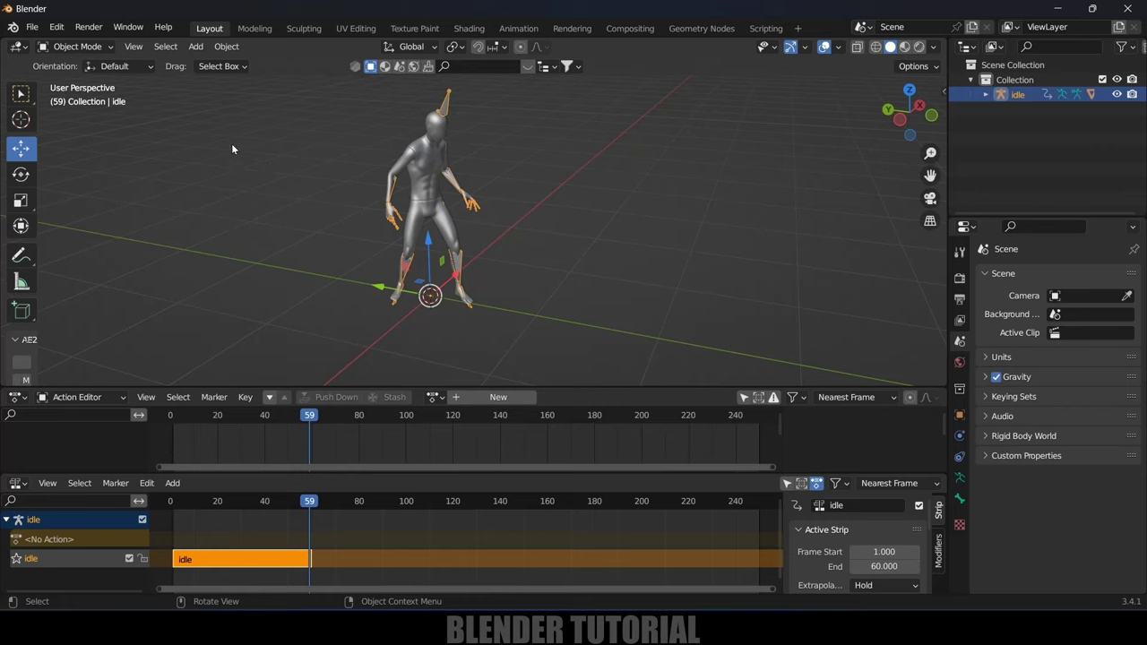
click(31, 27)
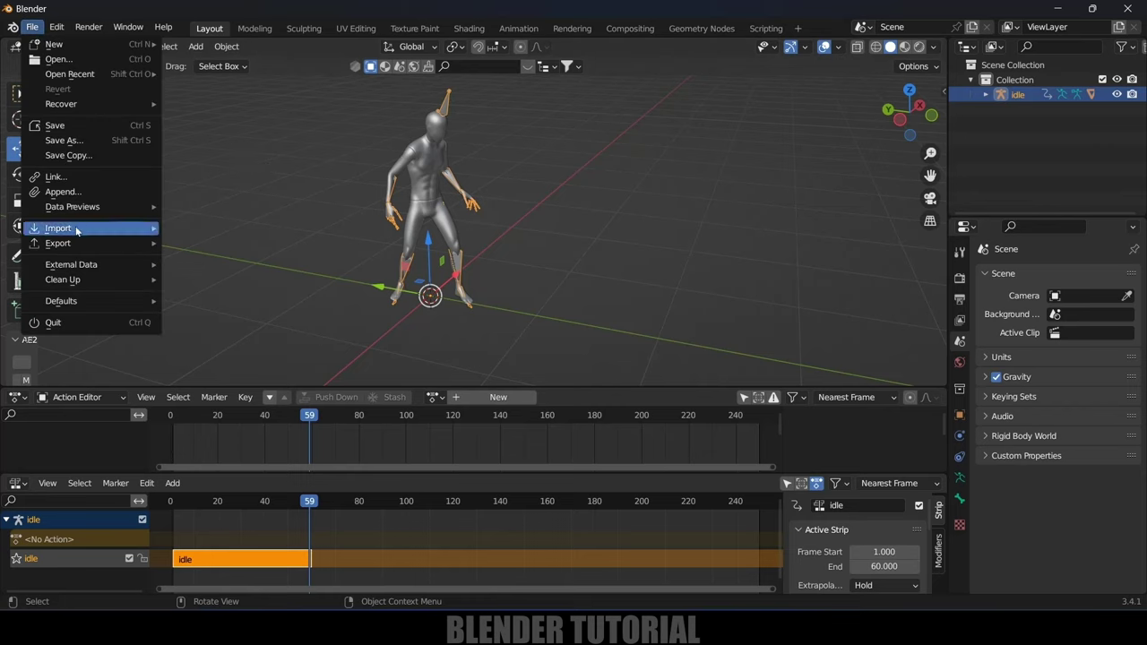
- Import Walking.fbx, move the new rig beside the idle character, and preview its walk
mouse_move(77, 232)
click(242, 376)
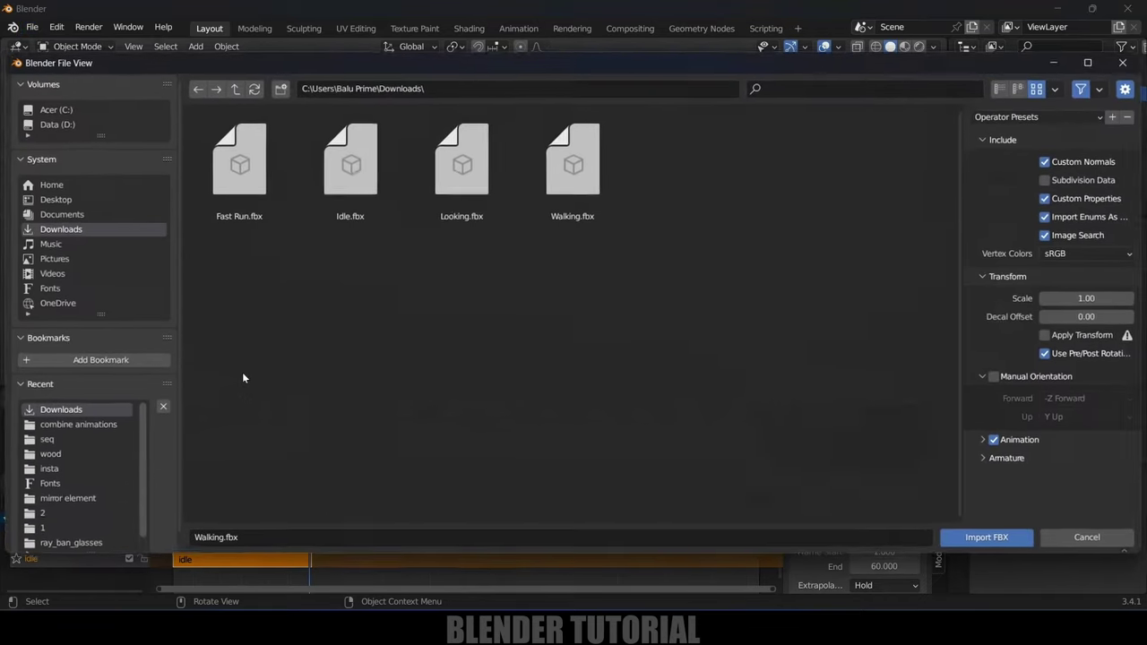
click(552, 197)
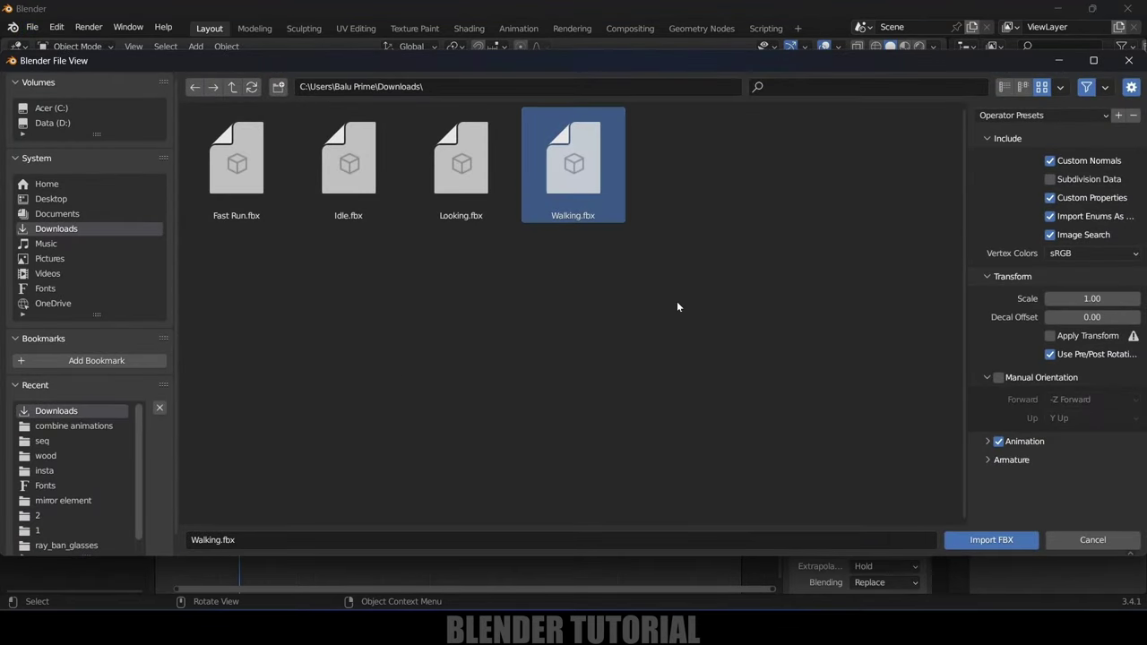
click(977, 540)
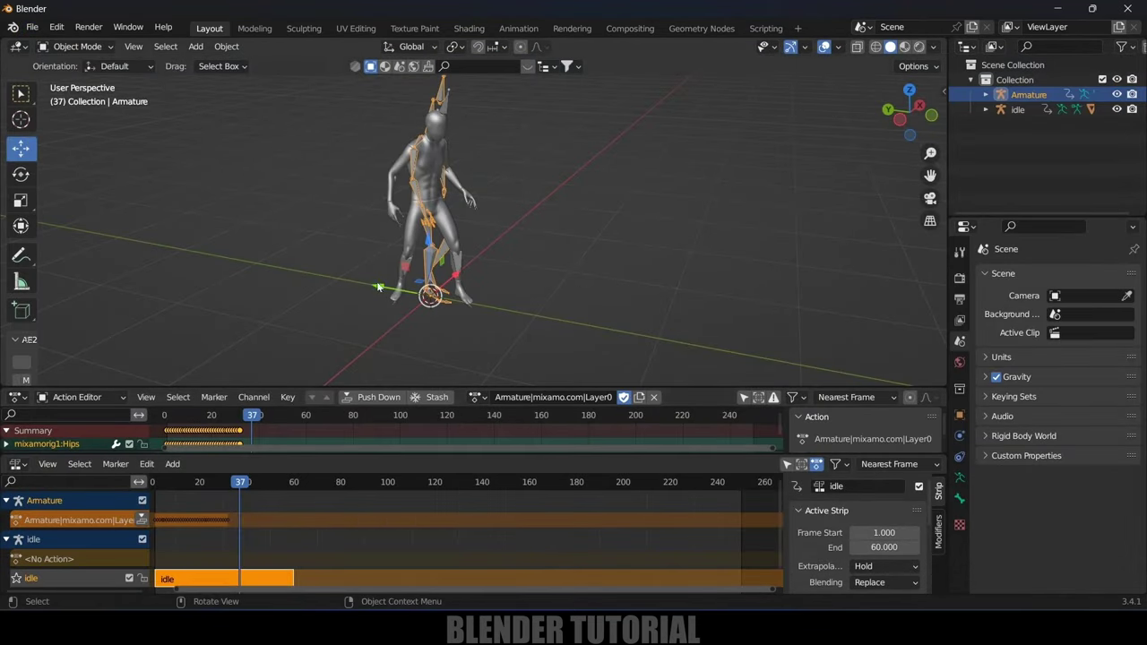
drag(377, 286, 645, 339)
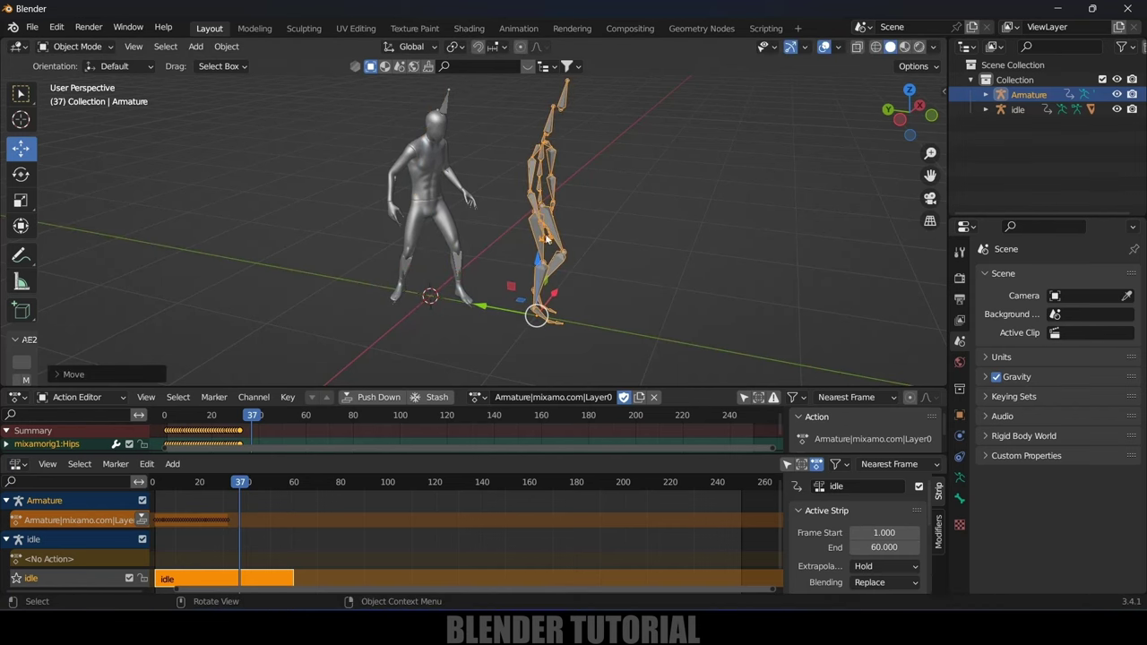
middle_drag(675, 274, 584, 311)
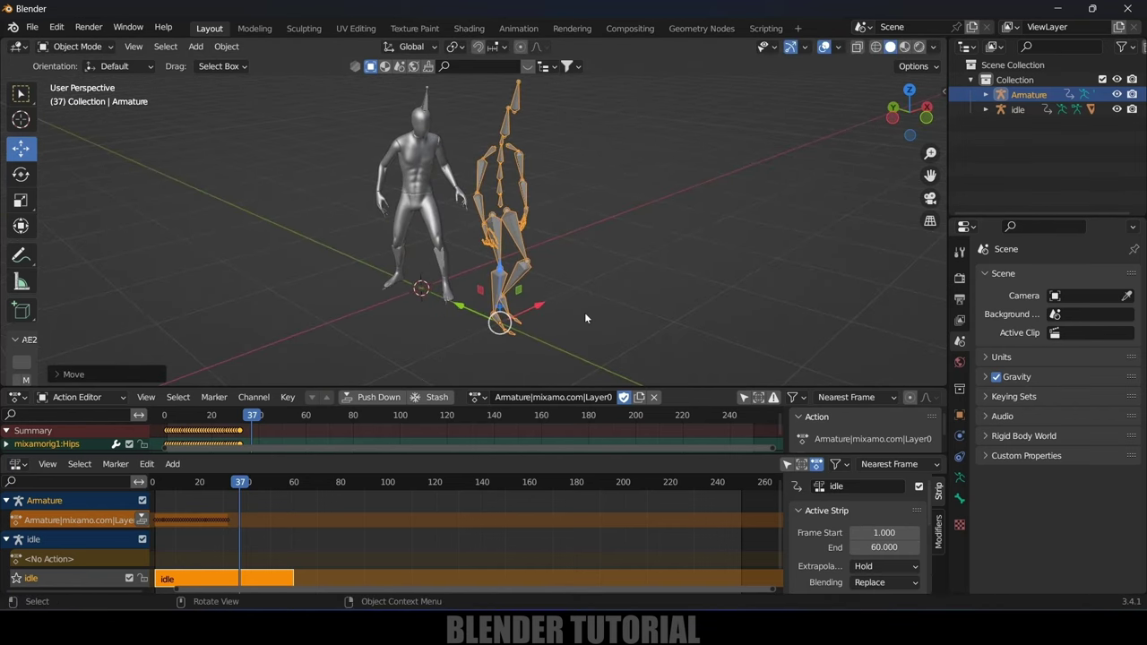
key(space)
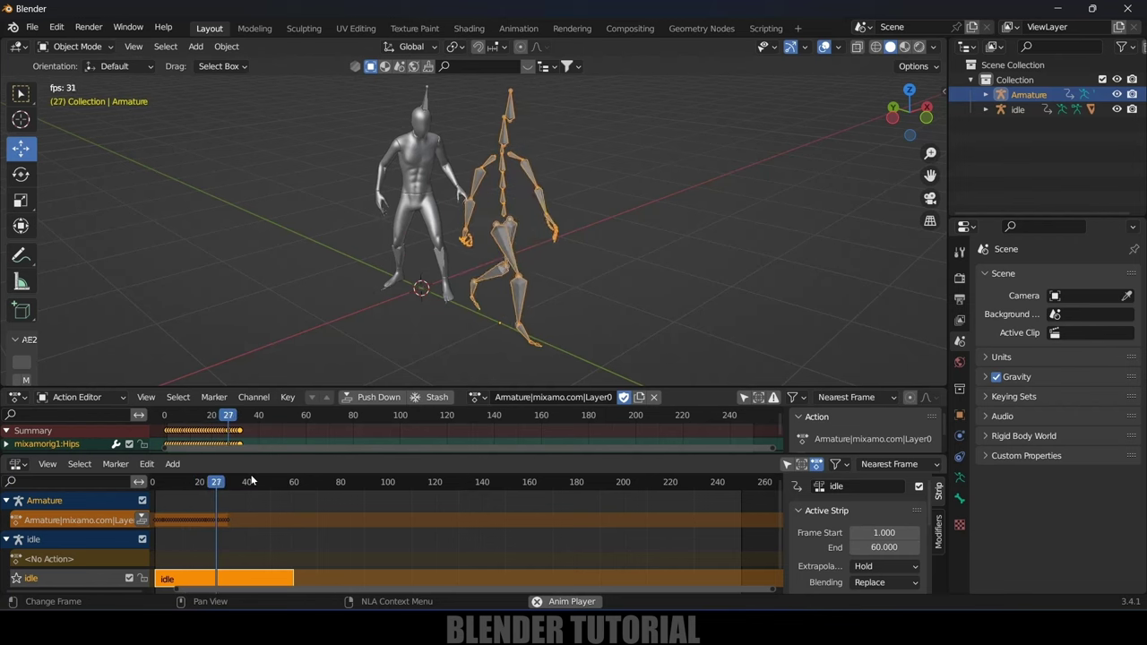
key(space)
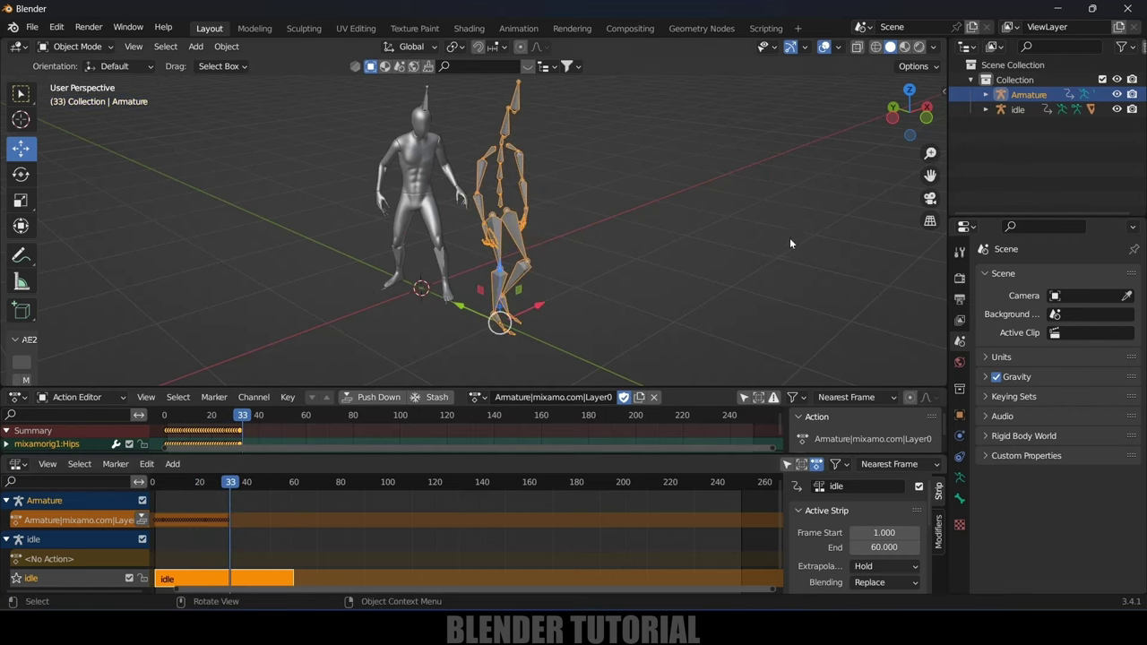
- Rename the walking action and its armature to walk, then hide the walk rig
click(569, 397)
text(walk)
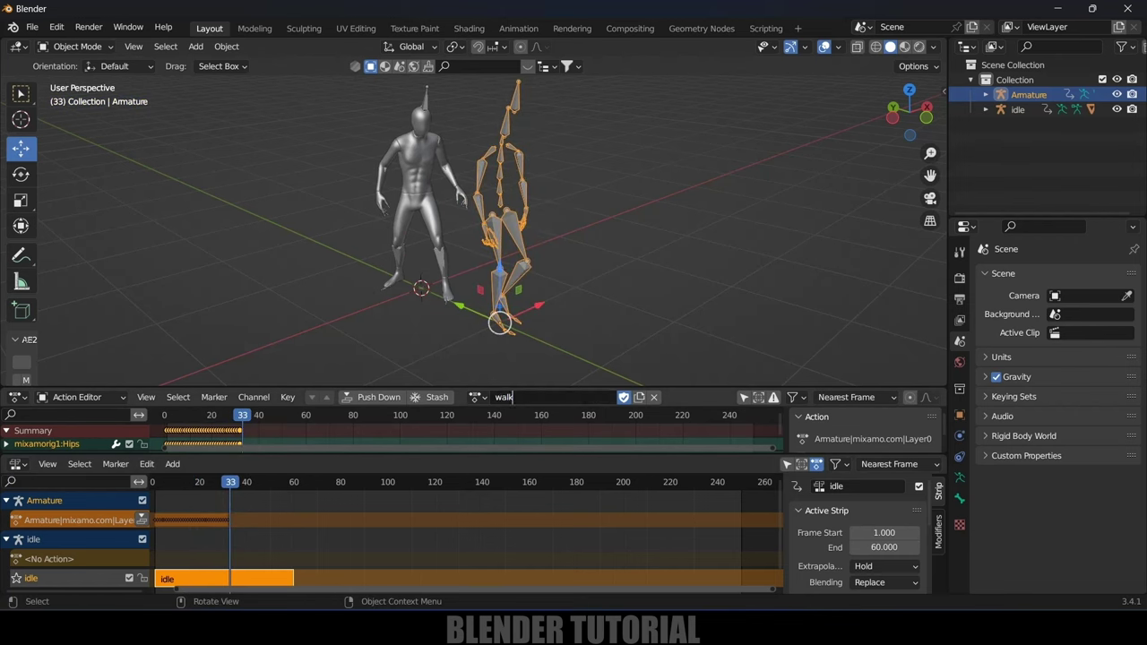
key(Return)
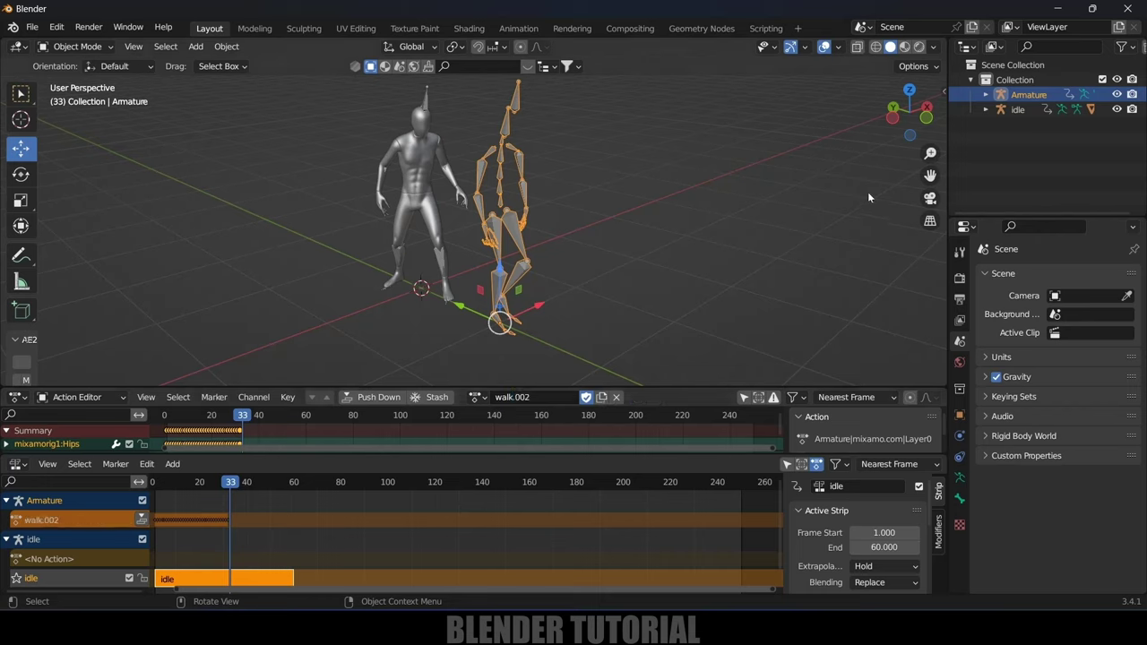
double_click(1029, 94)
text(wa)
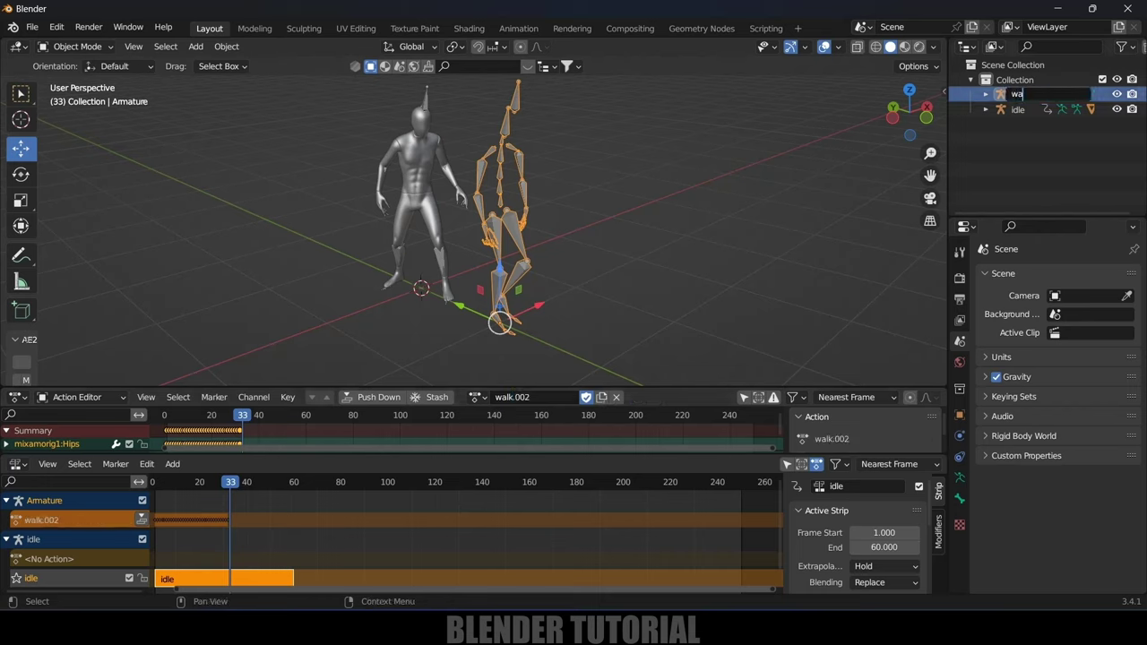
text(lk)
key(Return)
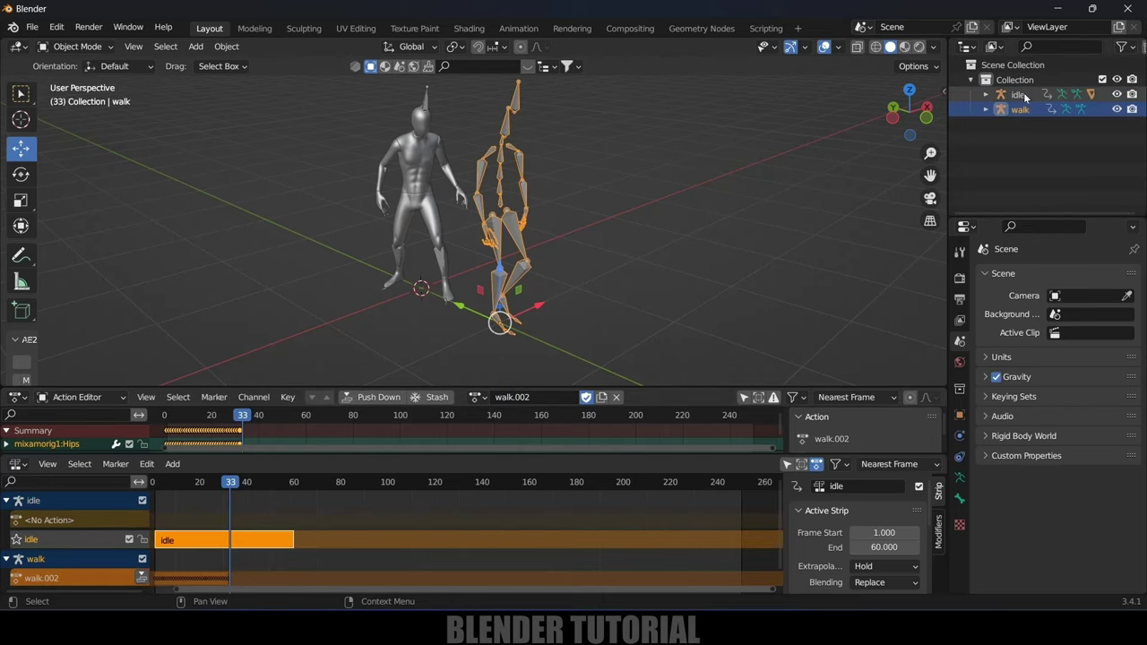
click(1116, 109)
- Assign the walk action to the idle armature and push it down as a strip at frames 52–83
click(485, 158)
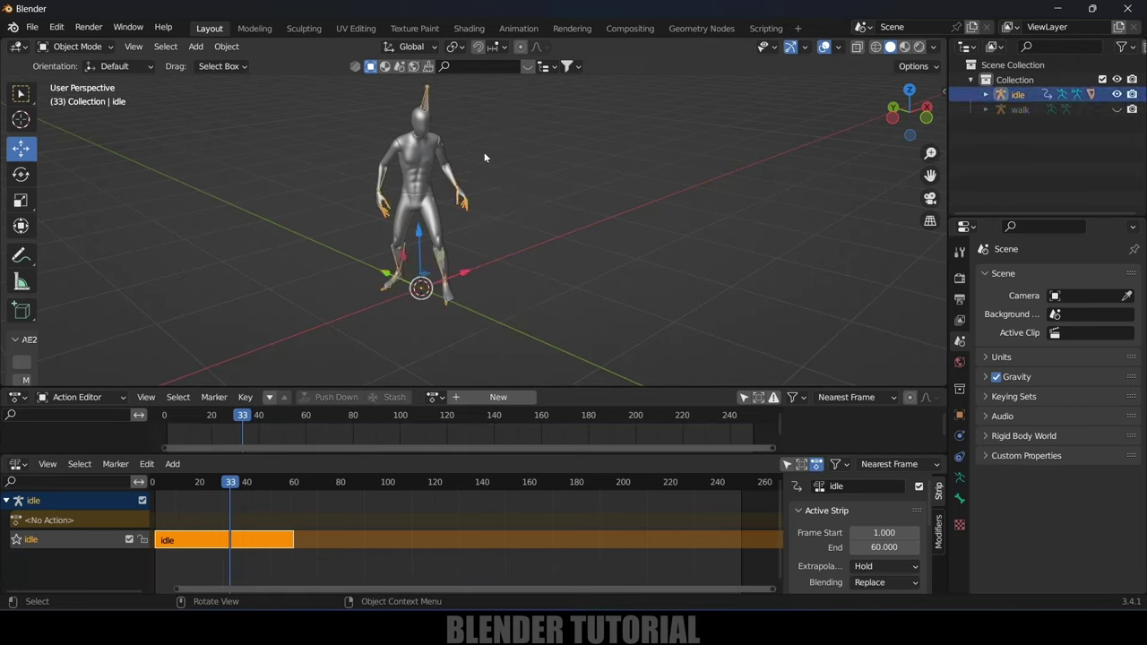
click(433, 398)
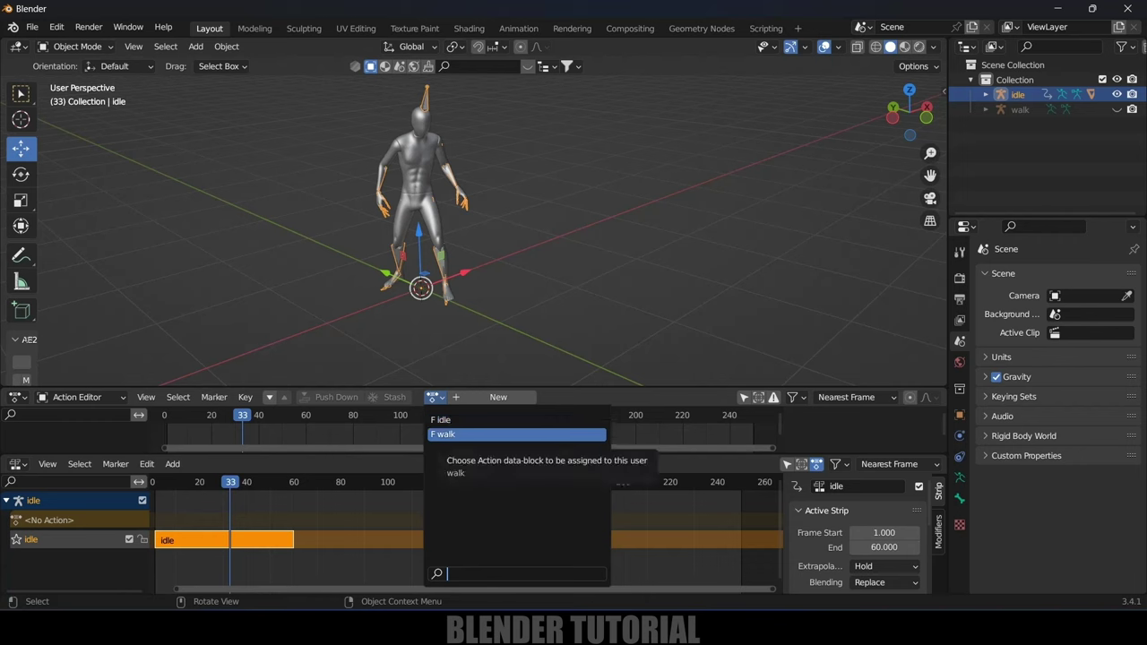
click(457, 434)
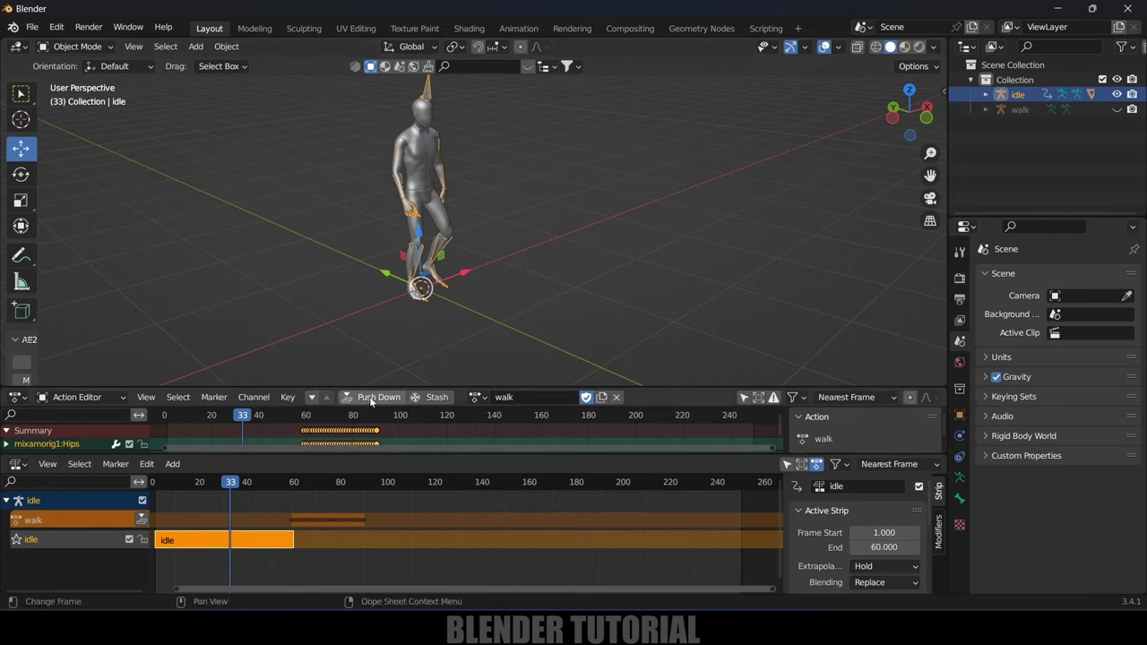
click(142, 525)
drag(288, 484, 244, 491)
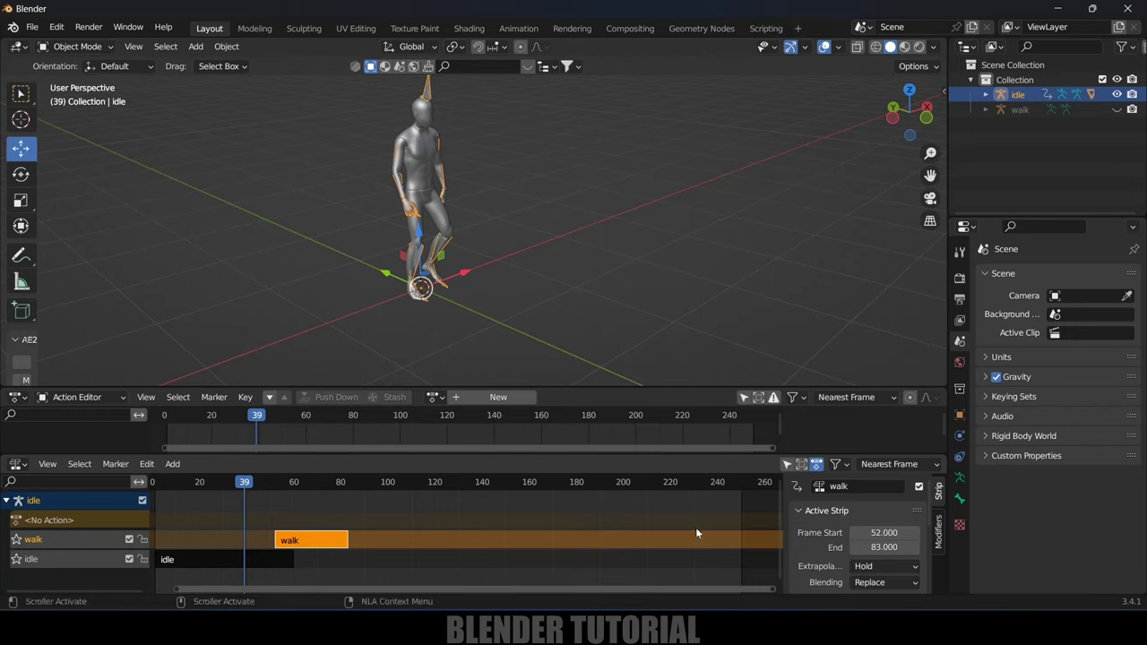
- Set the walk strip's Extrapolation to Nothing in the NLA sidebar
key(n)
key(n)
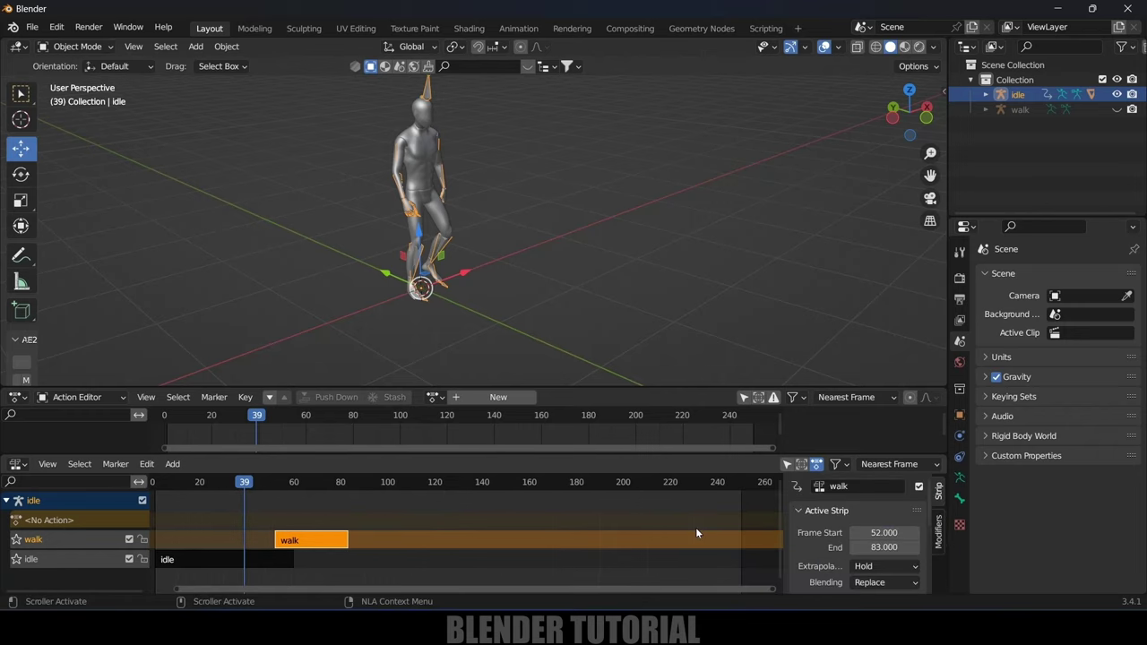
click(867, 566)
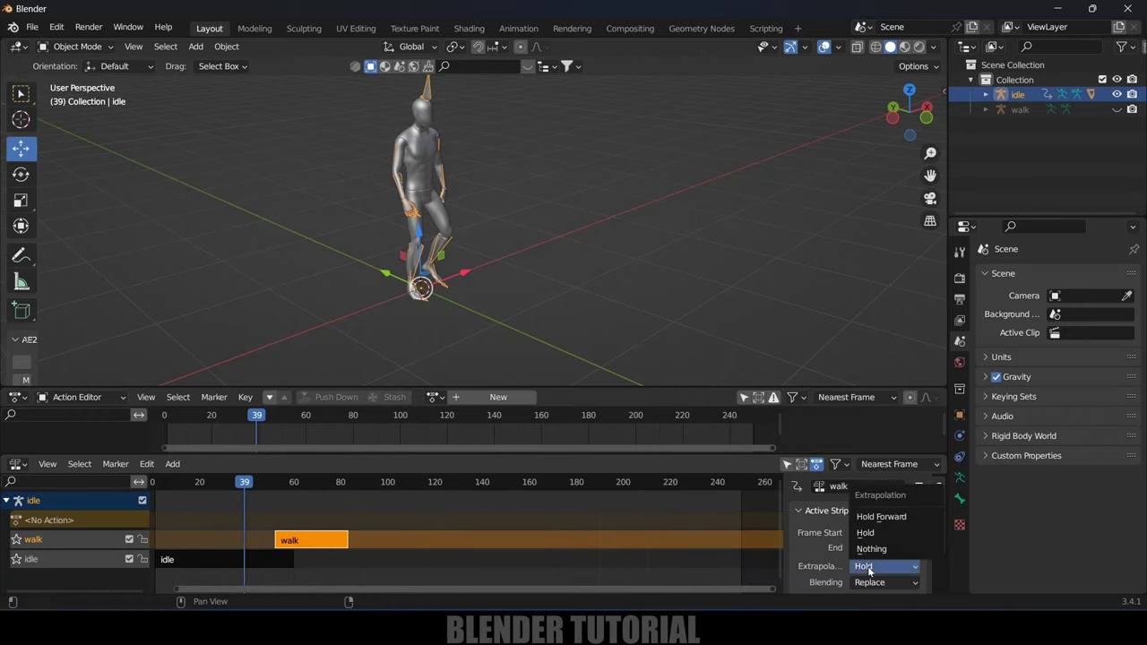
click(881, 549)
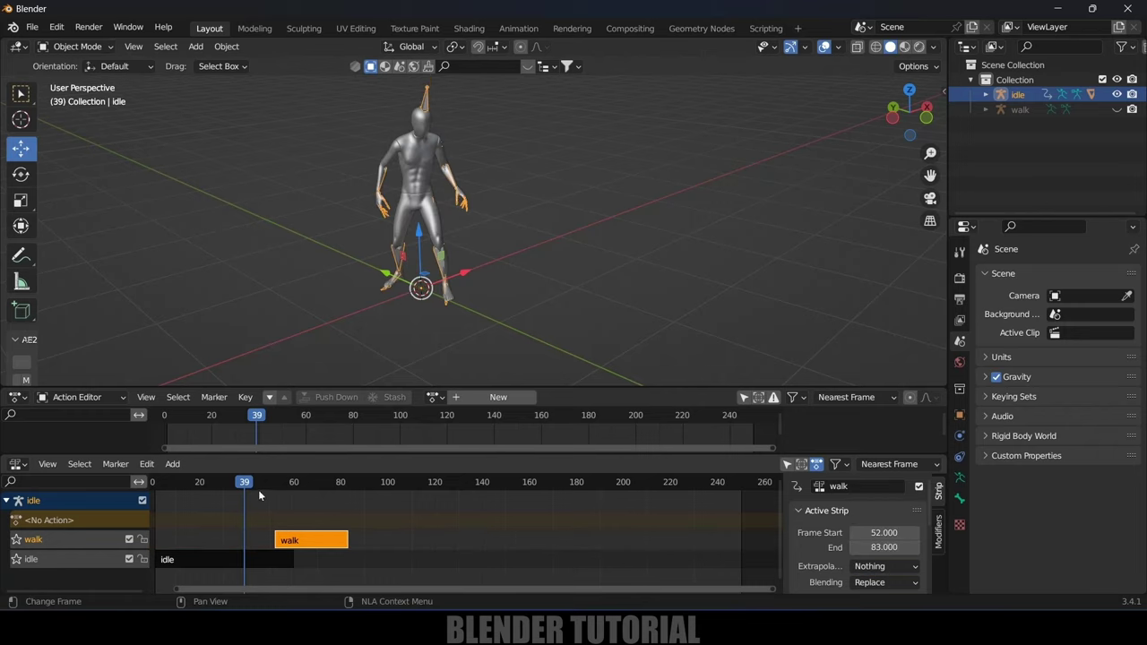
drag(242, 484, 270, 484)
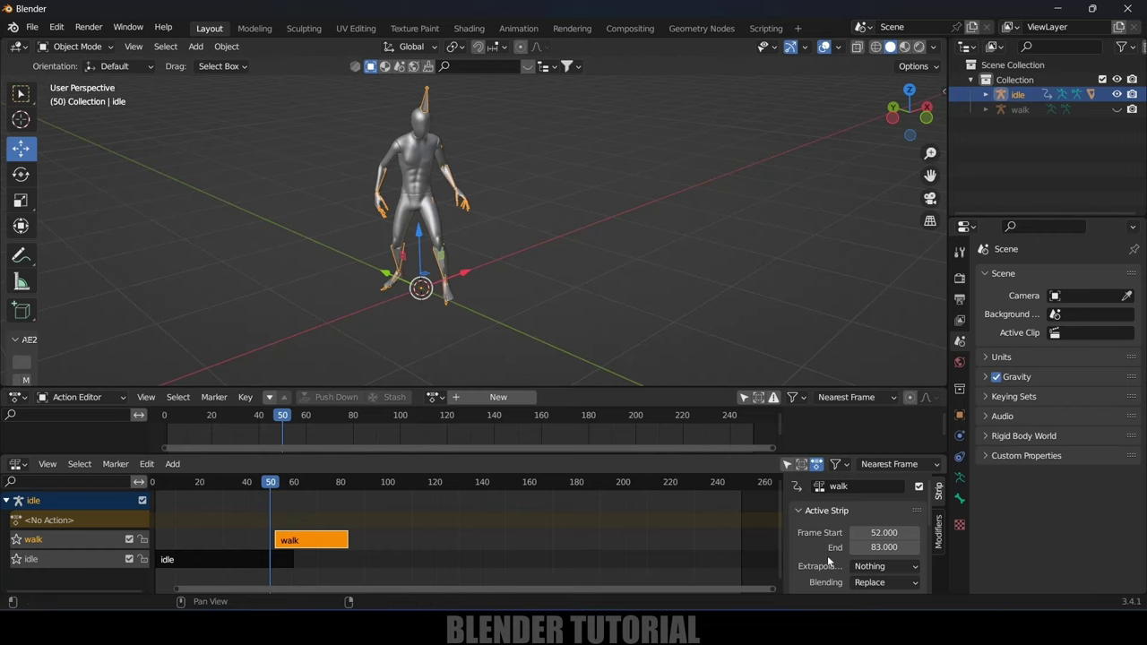
- Give the walk strip a Blend In of 10.2 frames and play back the idle-to-walk transition
drag(551, 456, 551, 412)
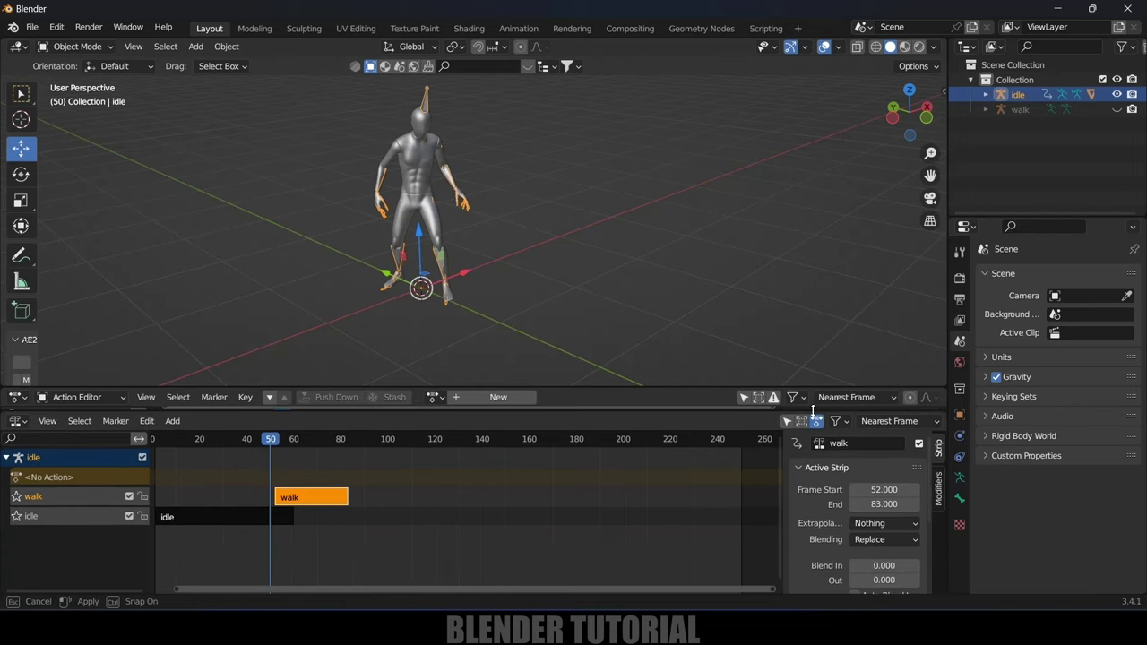
scroll(833, 525, down, 1)
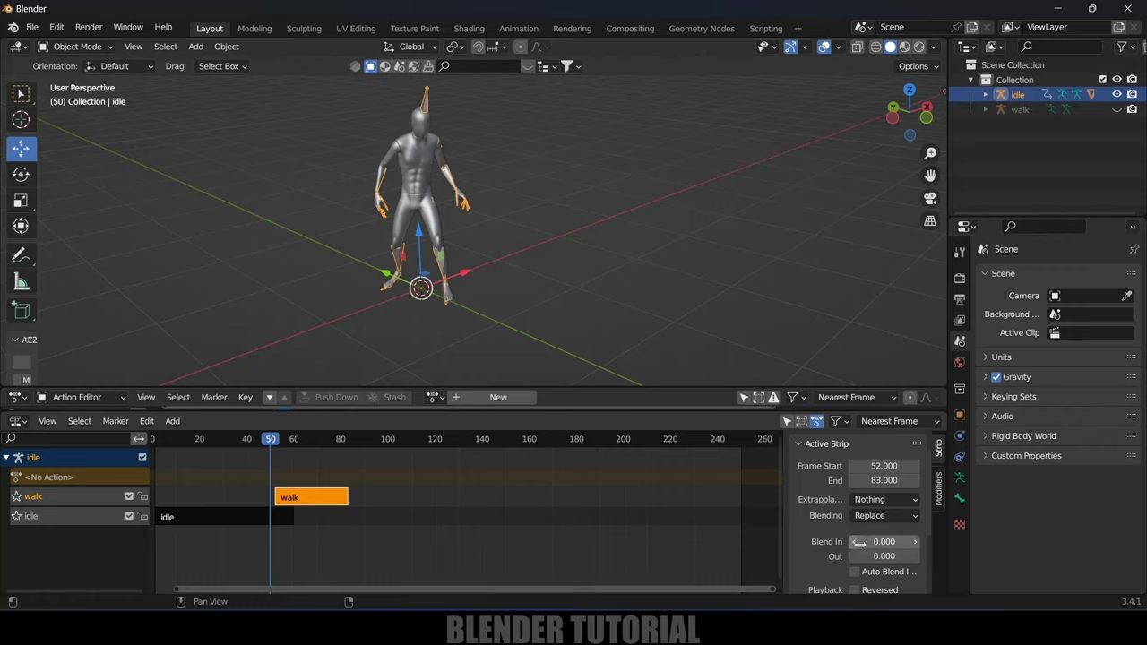
drag(883, 541, 937, 541)
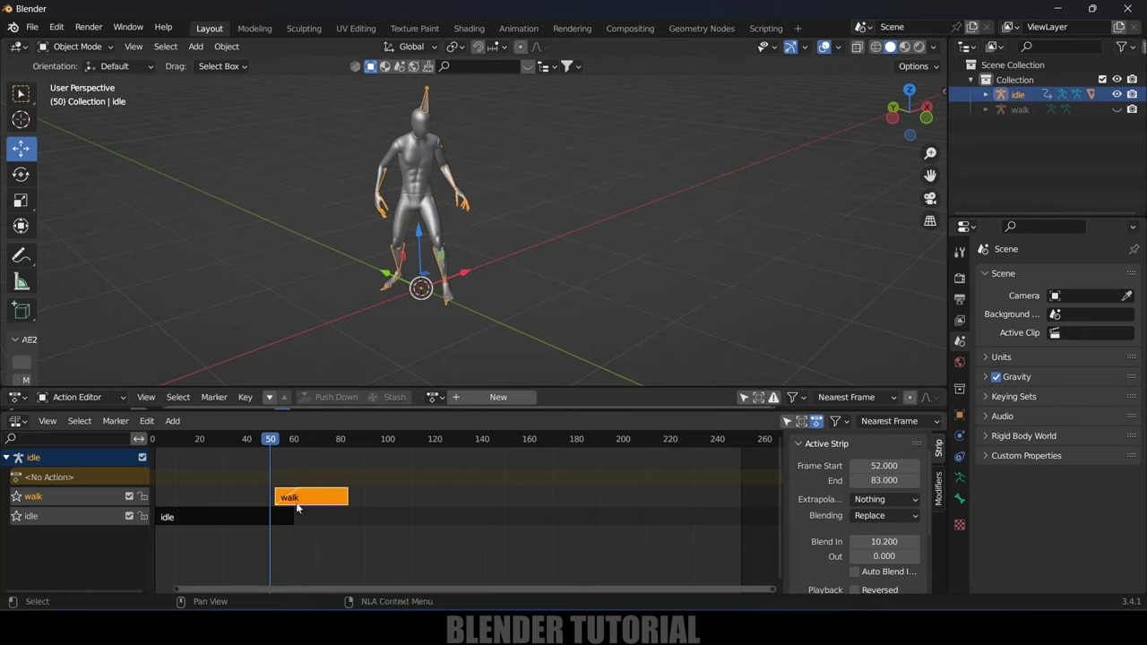
mouse_move(278, 440)
mouse_down()
mouse_move(310, 441)
mouse_move(269, 441)
mouse_up()
key(space)
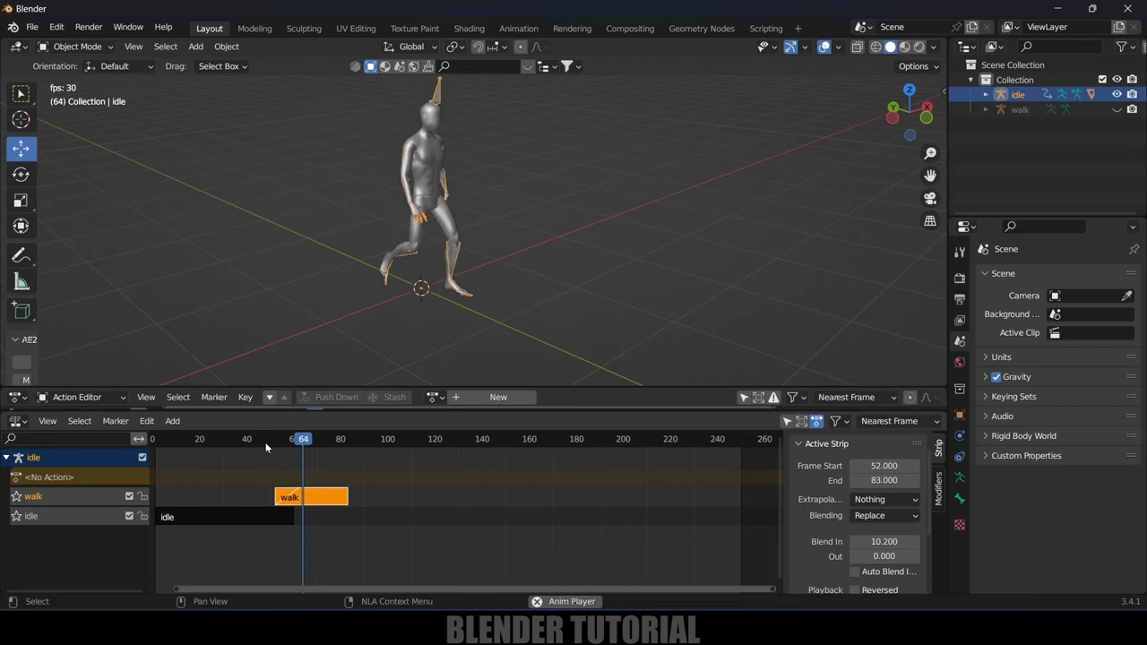
key(space)
drag(708, 411, 700, 446)
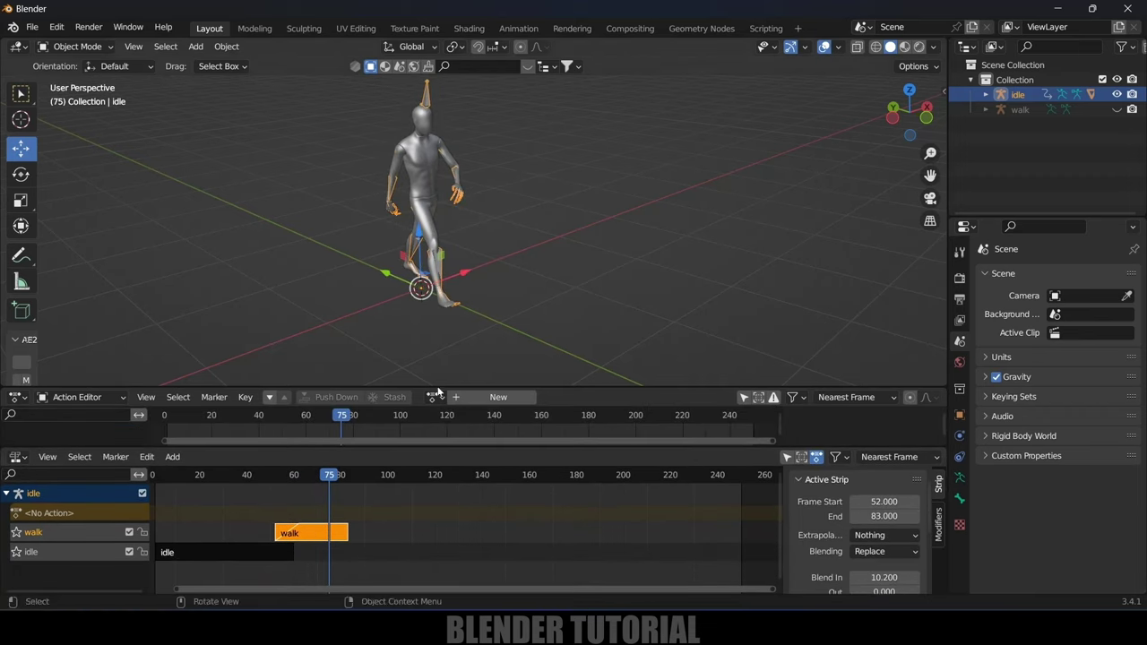
click(345, 475)
drag(345, 478, 340, 476)
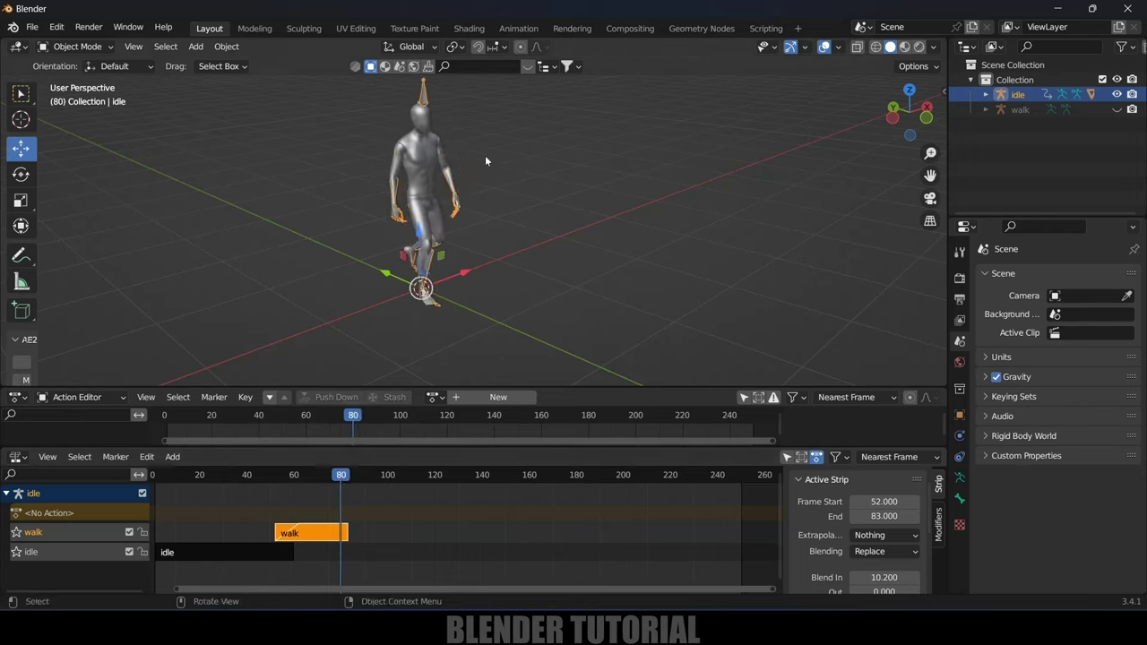
click(33, 31)
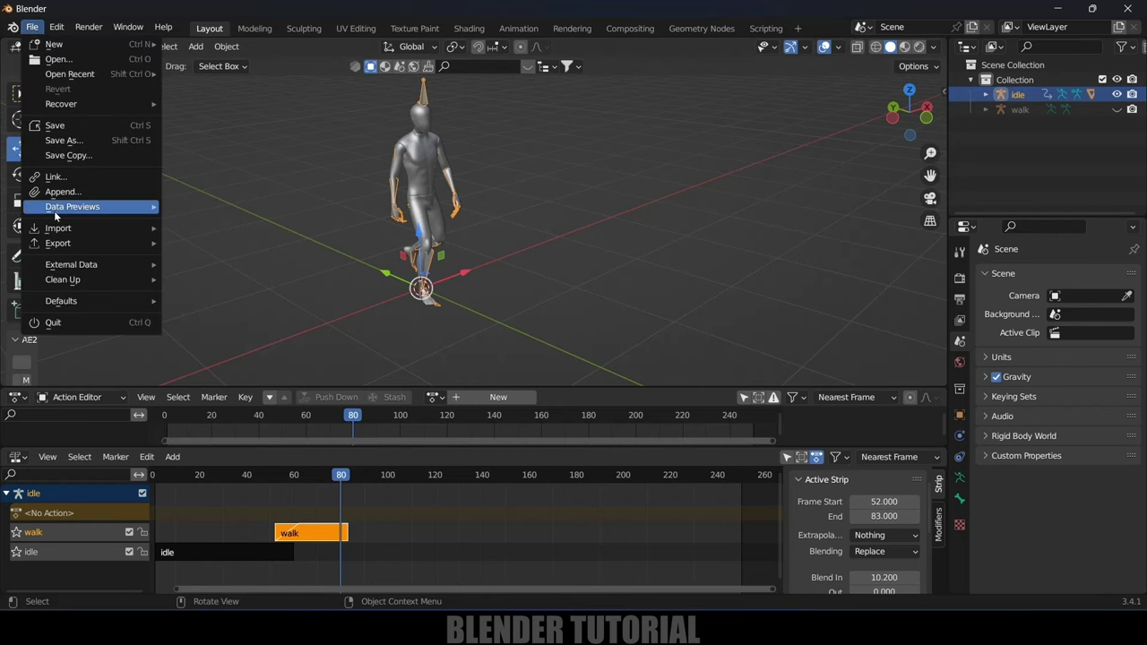
- Import Fast Run.fbx and move the new run armature away from the character
mouse_move(51, 230)
click(212, 376)
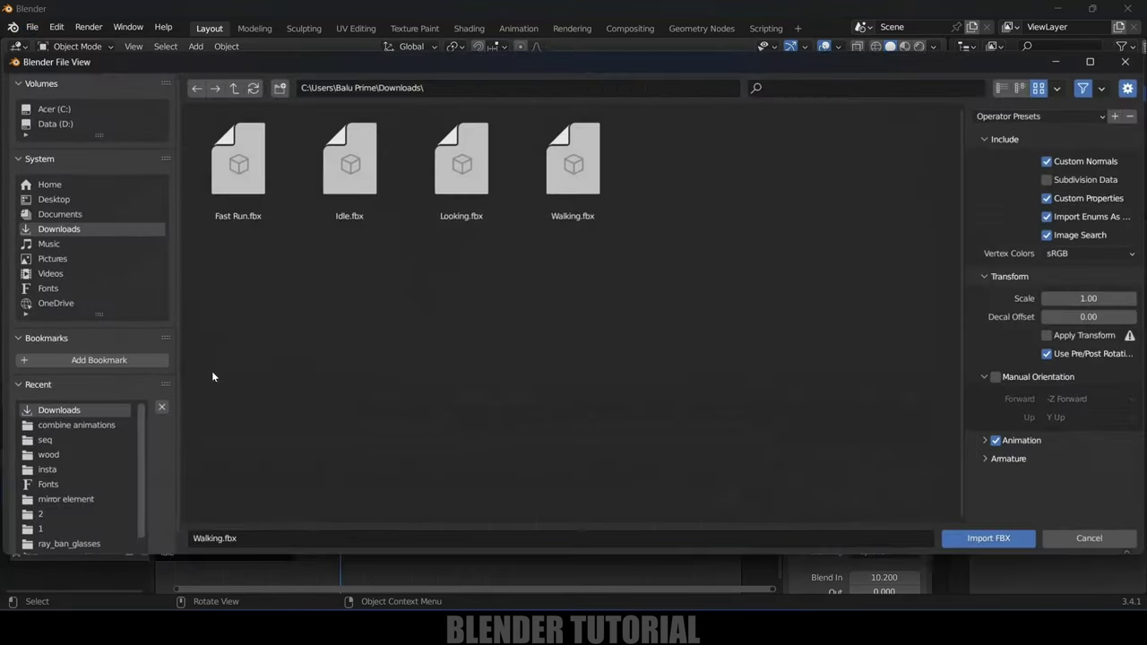
click(255, 193)
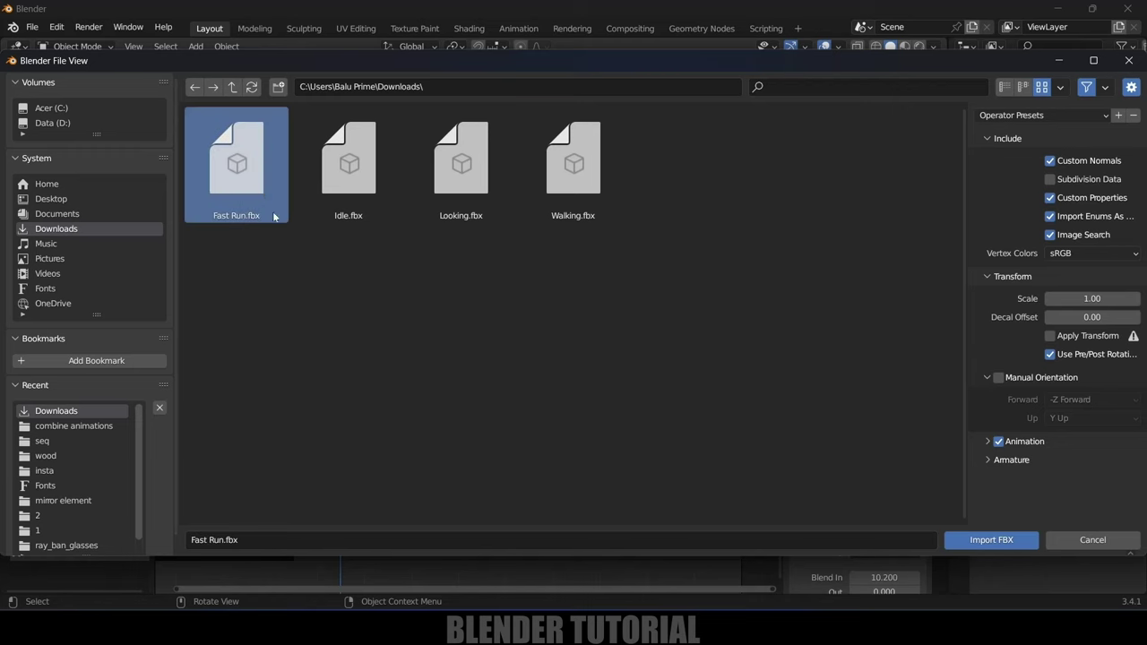
click(995, 541)
drag(388, 285, 456, 316)
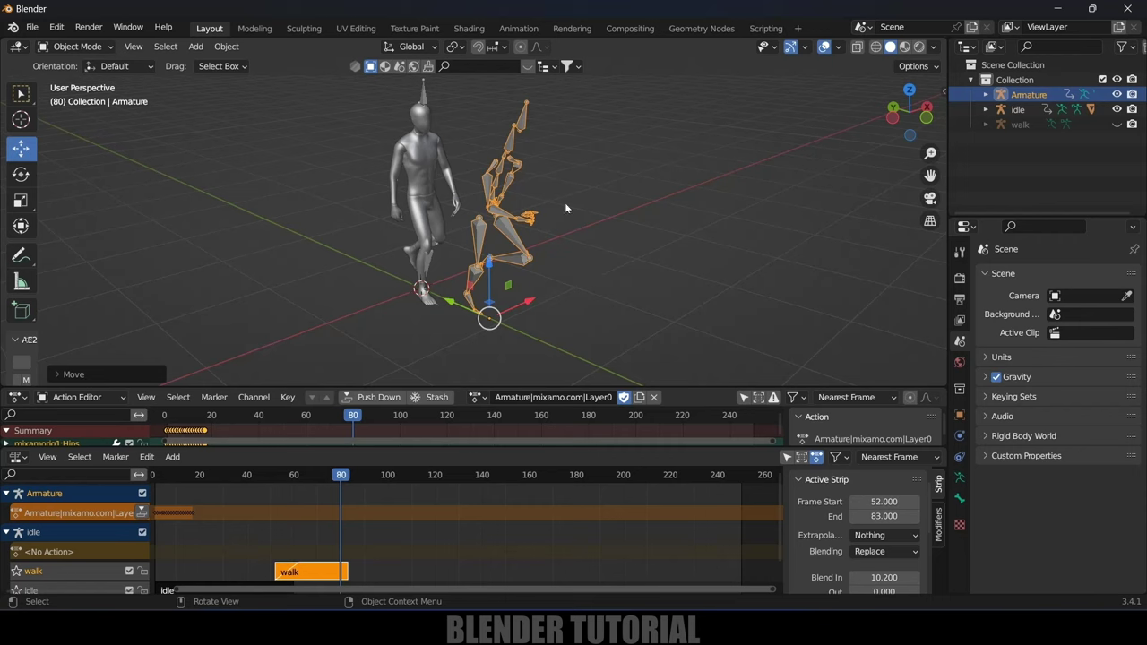
mouse_move(346, 485)
mouse_down()
mouse_move(160, 485)
mouse_move(333, 512)
mouse_move(345, 474)
mouse_up()
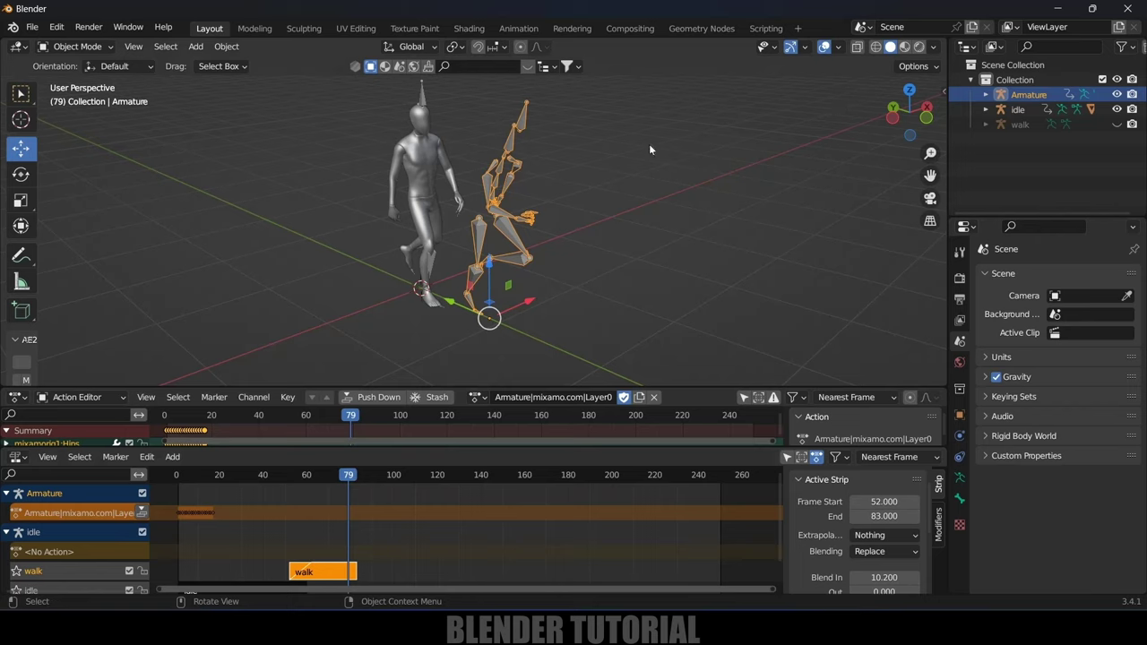
- Rename the Fast Run action and armature to run, hide it, and reselect the idle armature
click(526, 397)
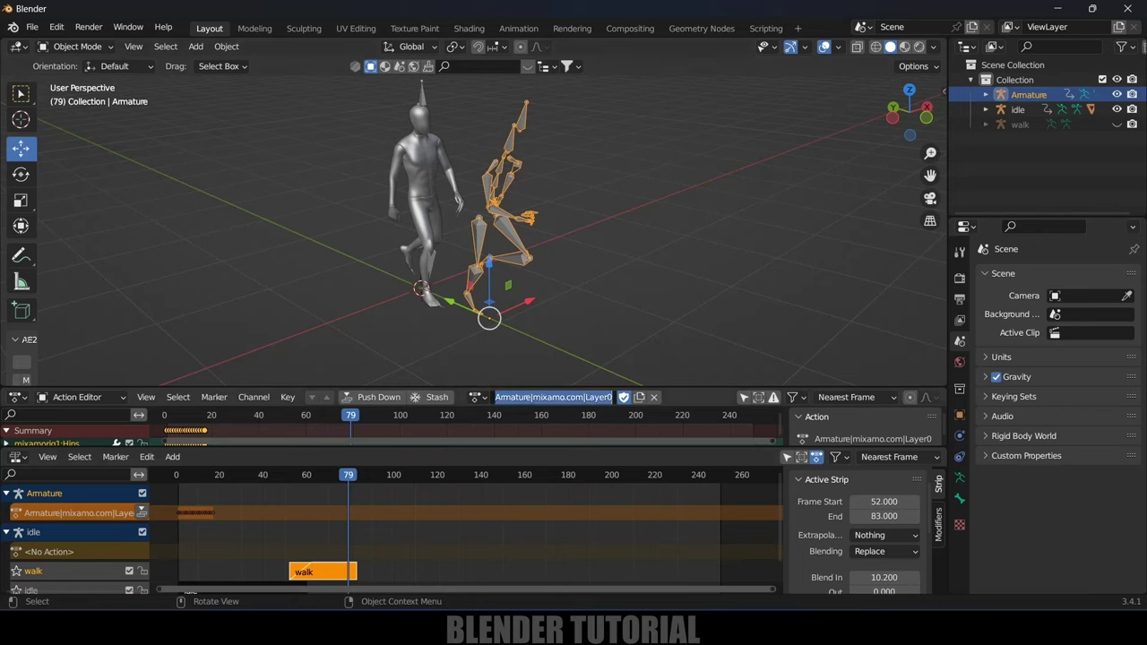
key(BackSpace)
key(Return)
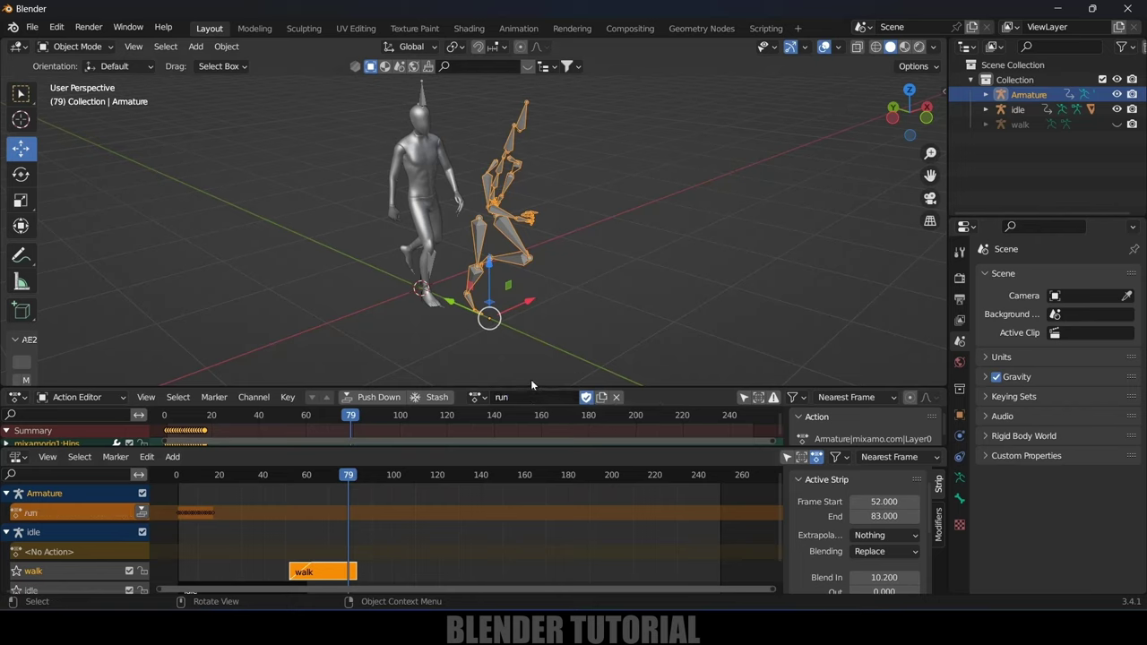
double_click(1029, 94)
text(run)
key(Return)
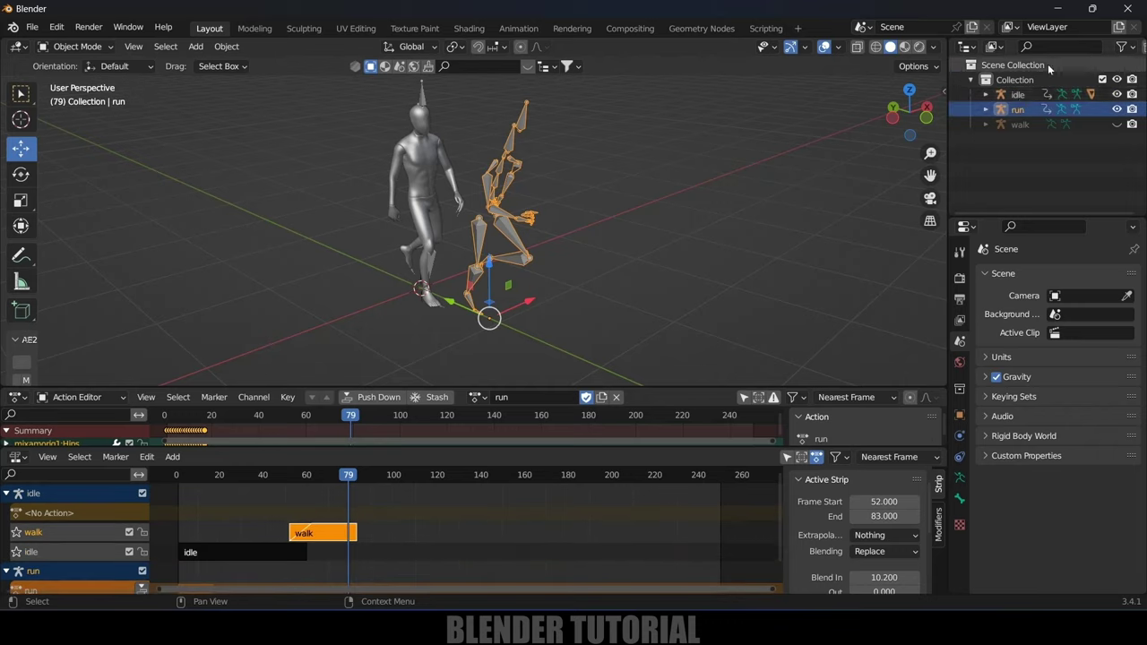
click(1117, 108)
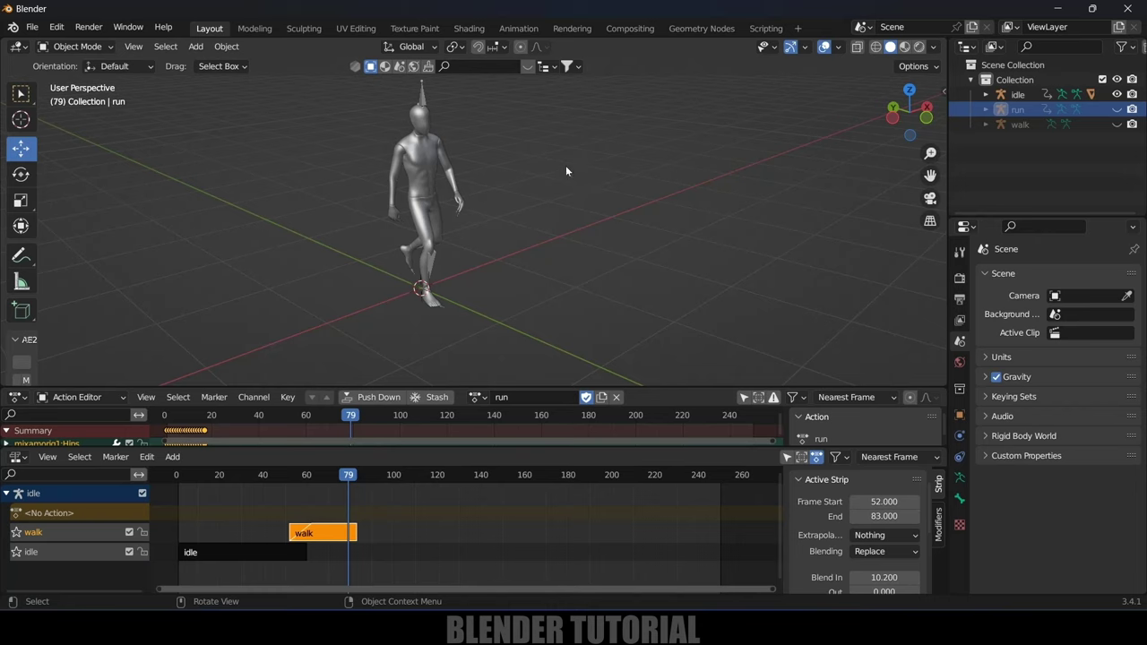
click(427, 100)
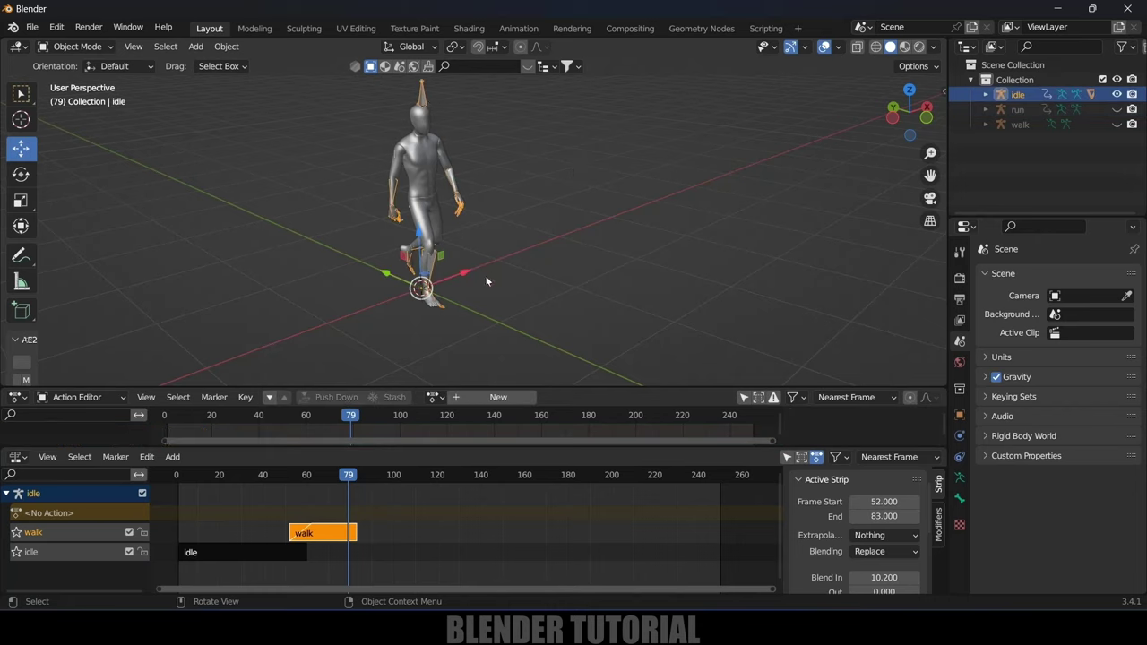
- Assign the run action to the idle armature and enlarge the Action Editor
click(433, 397)
text(run)
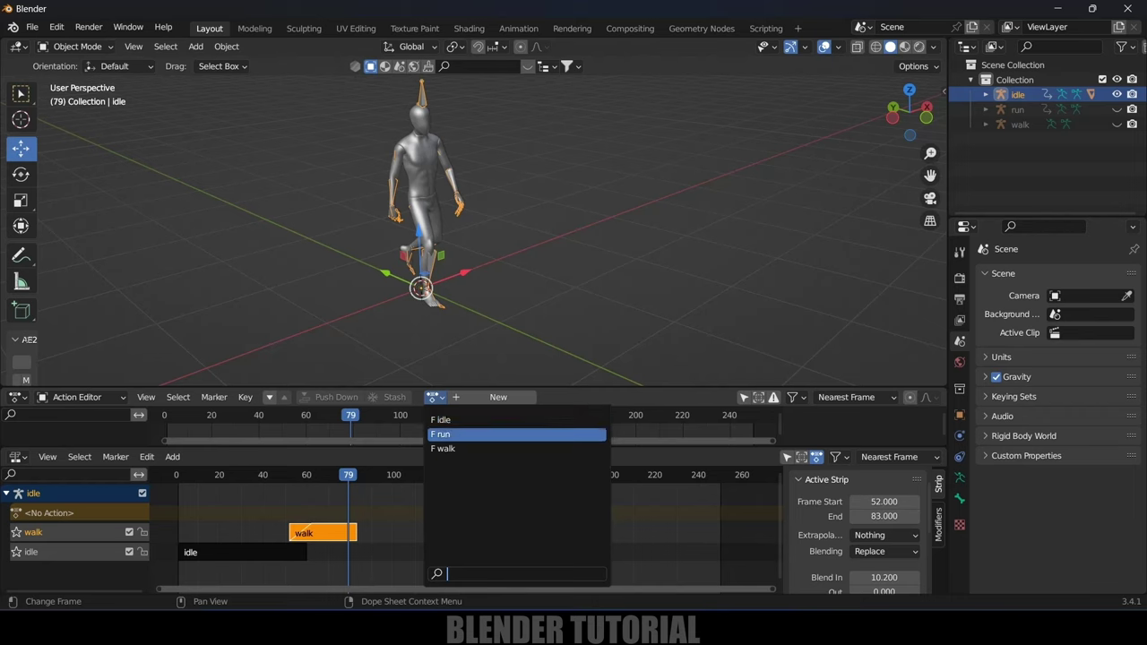
click(461, 435)
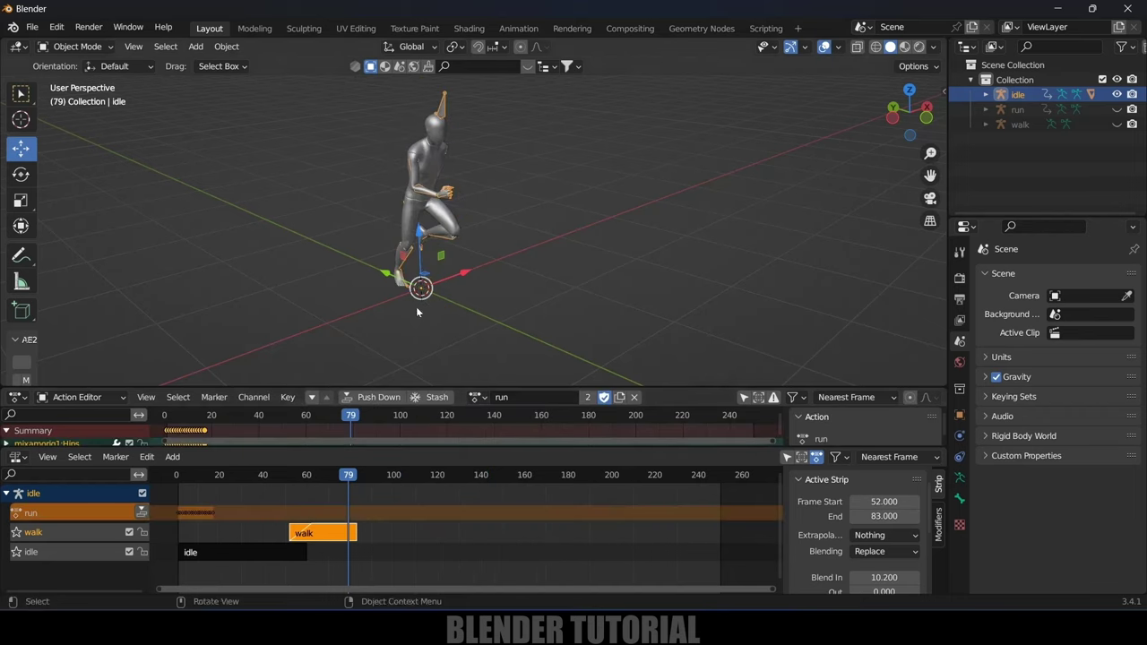
drag(376, 388, 378, 340)
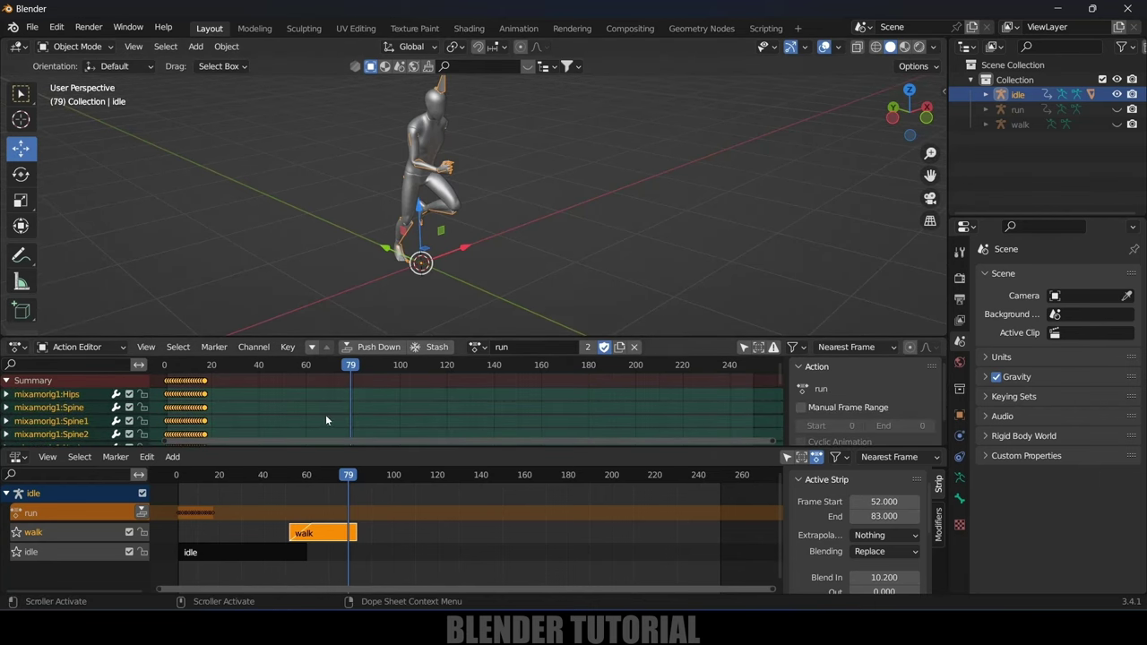
- Try shifting the run keys, undo it, and push the unshifted run action onto the NLA stack
key(g)
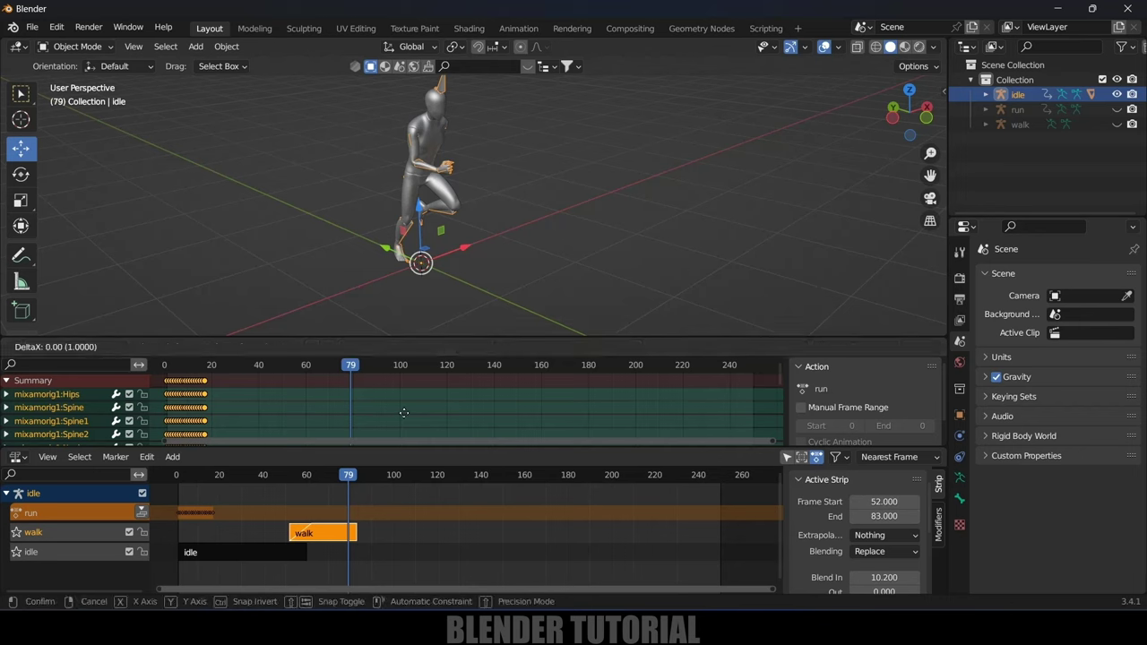
click(585, 426)
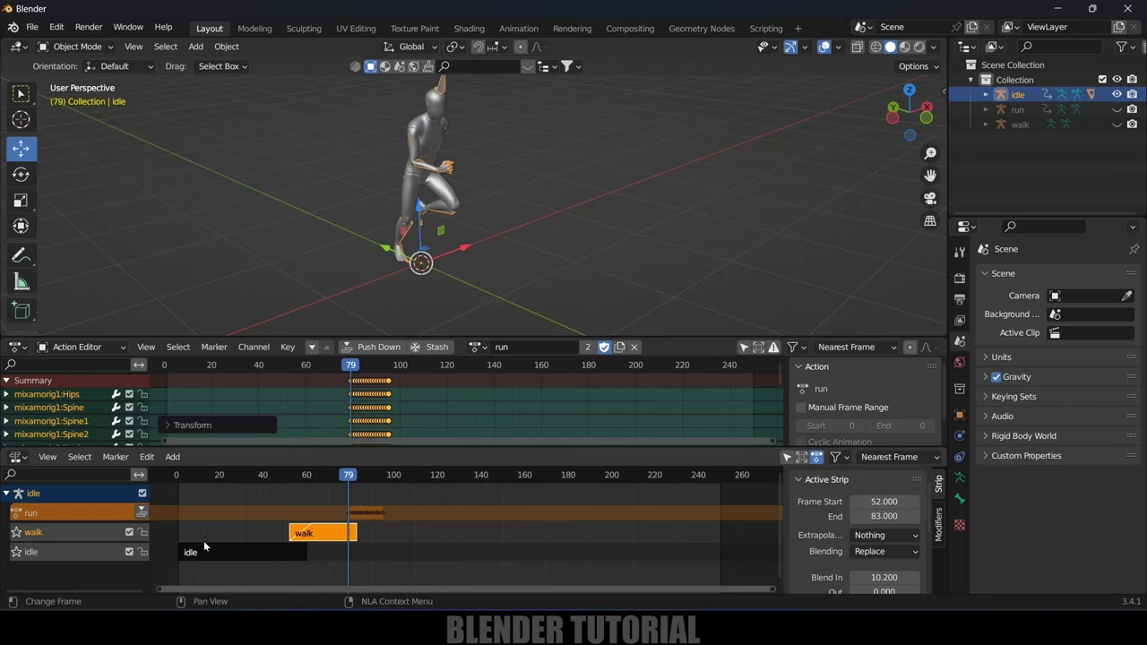
key(ctrl+z)
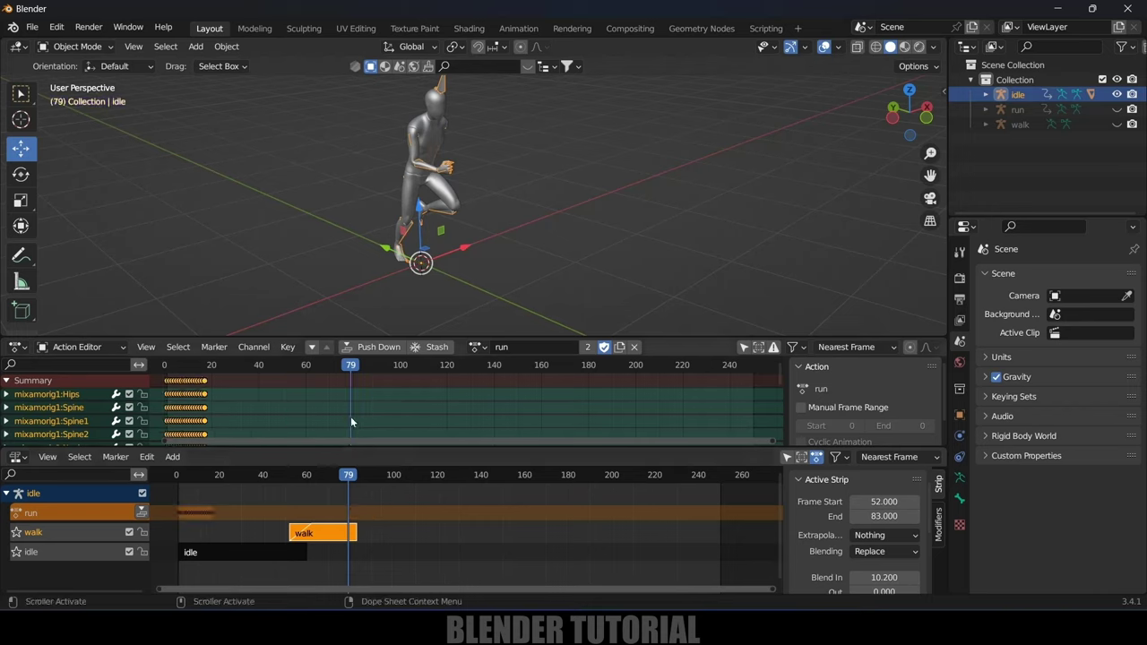
click(371, 349)
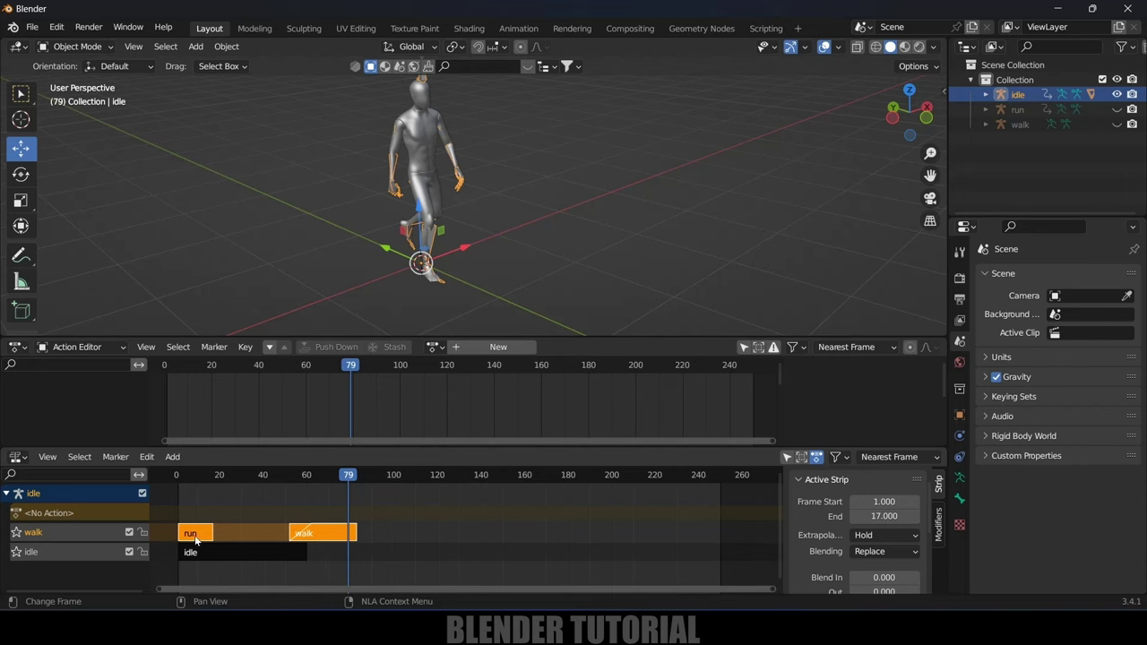
- Move the run keyframes to start near frame 78 and push them down as an NLA strip
key(Tab)
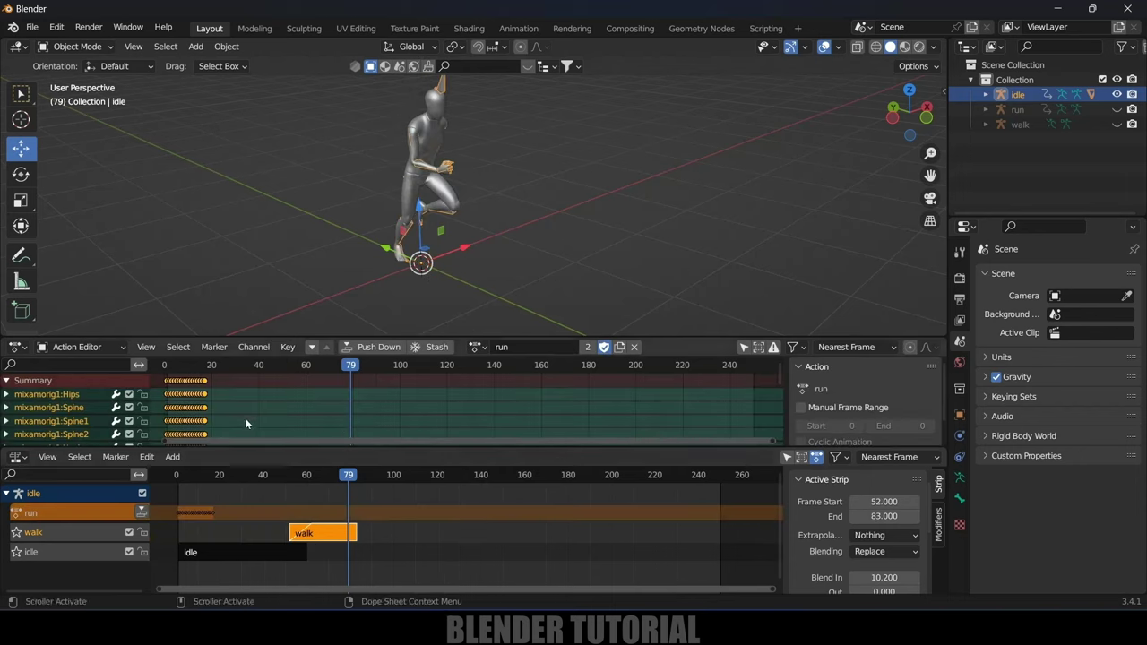
key(g)
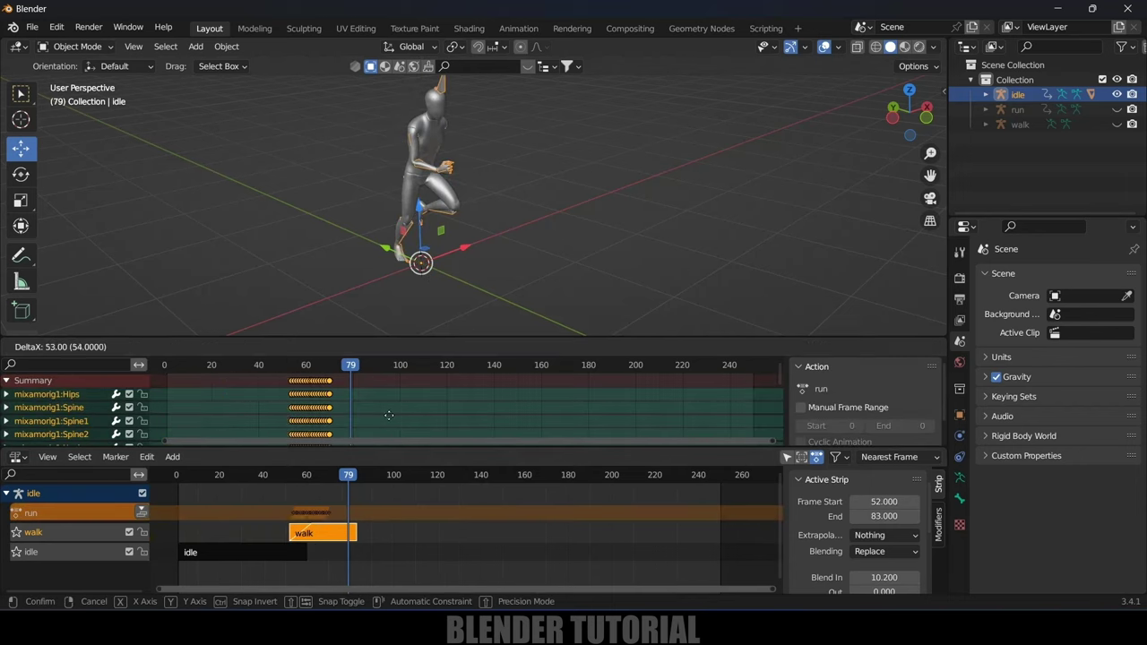
click(442, 422)
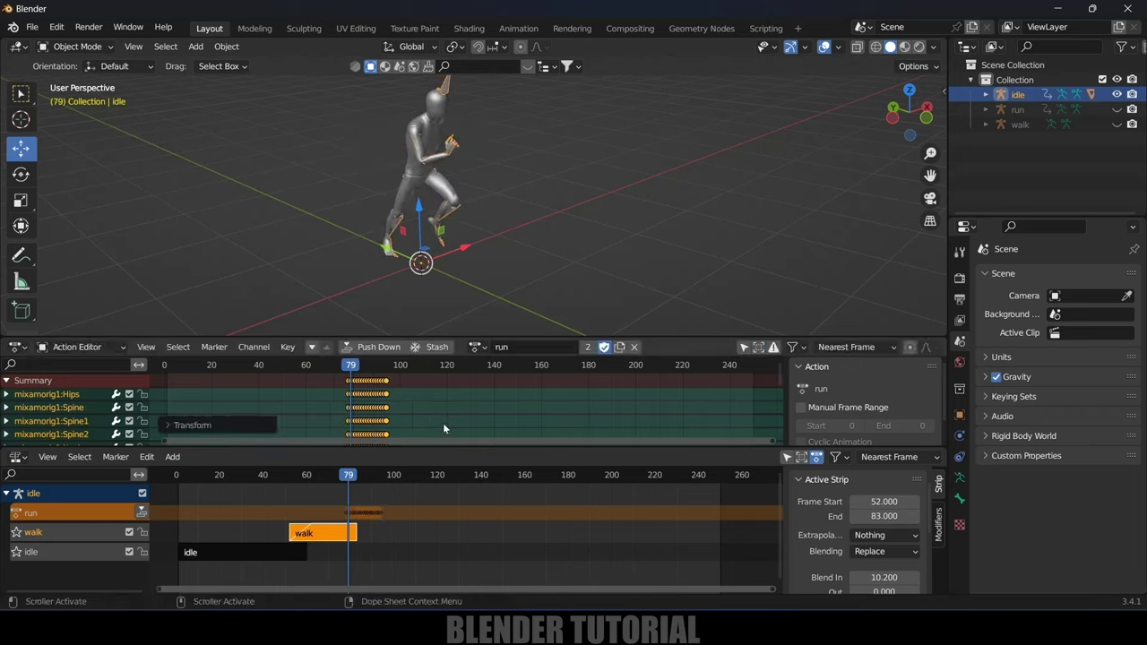
click(389, 349)
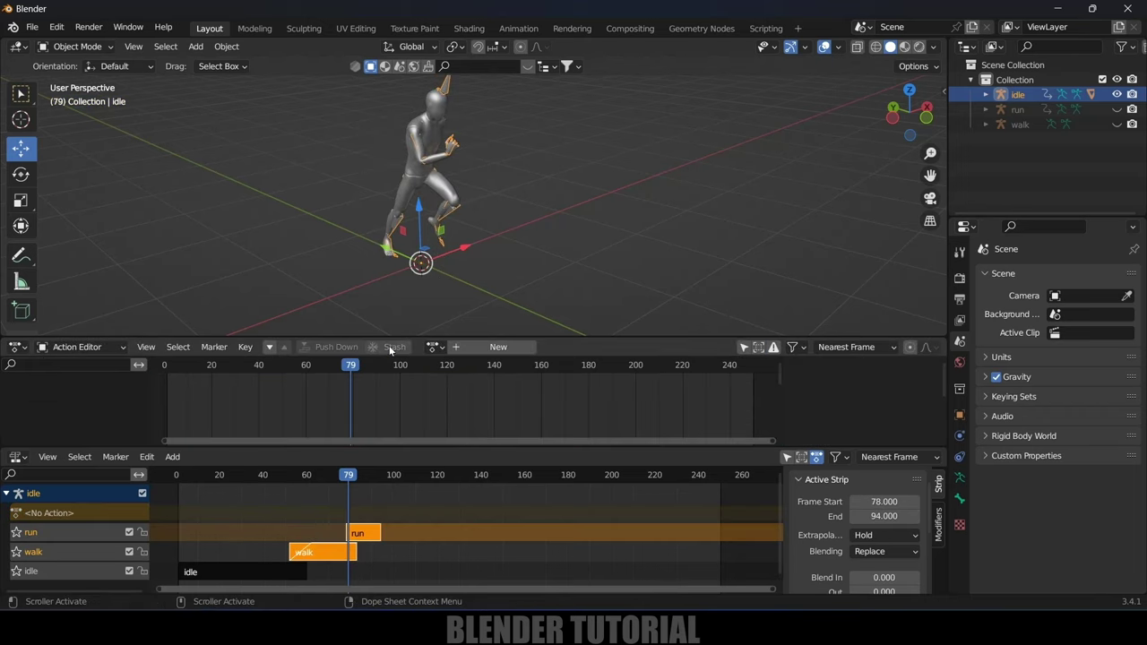
- Move the run strip 2 frames so it spans frames 80–96
click(374, 507)
click(368, 531)
drag(359, 539, 364, 538)
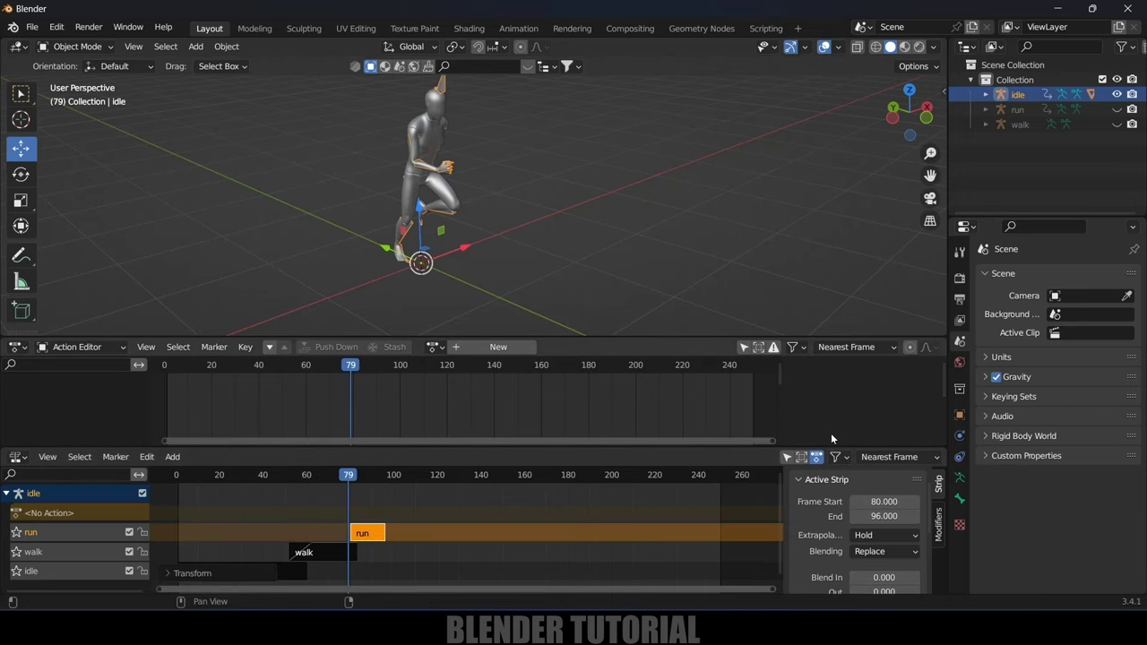
drag(831, 447, 831, 402)
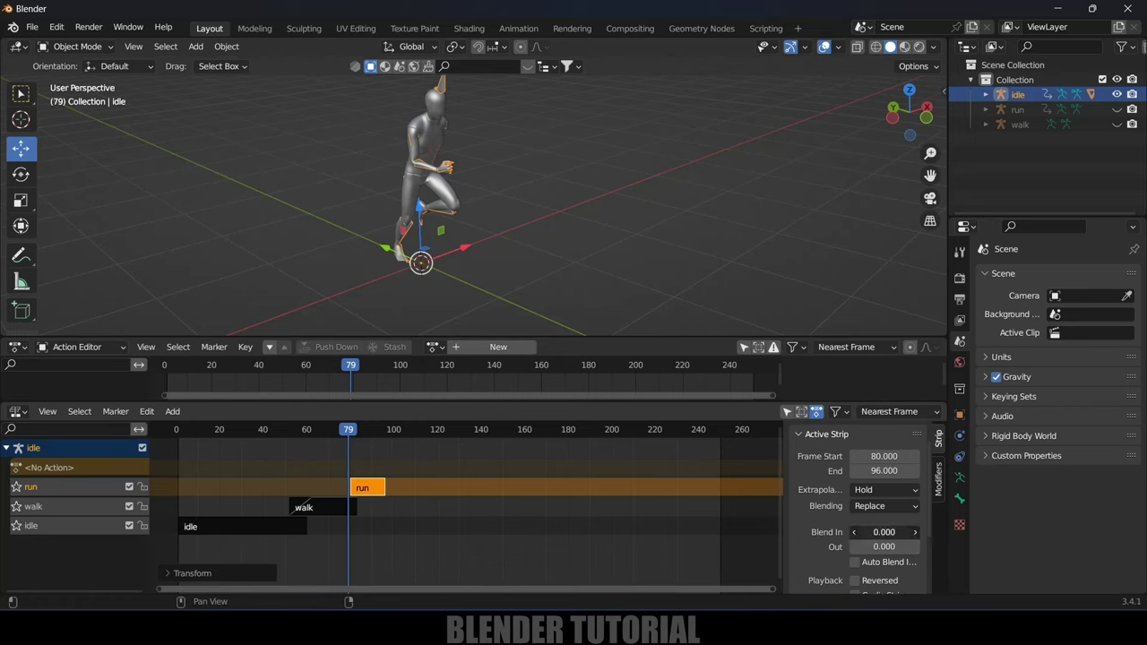
- Give the run strip a Blend In of 5.8 and play back the walk-to-run transition
drag(884, 532, 896, 532)
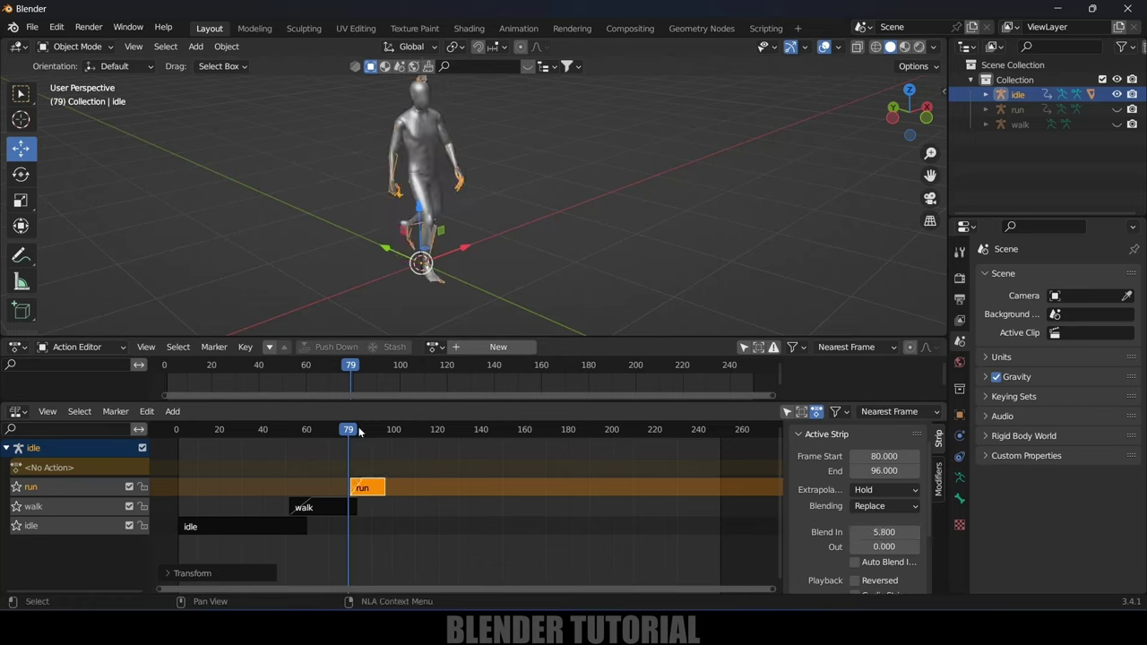
drag(348, 432, 184, 432)
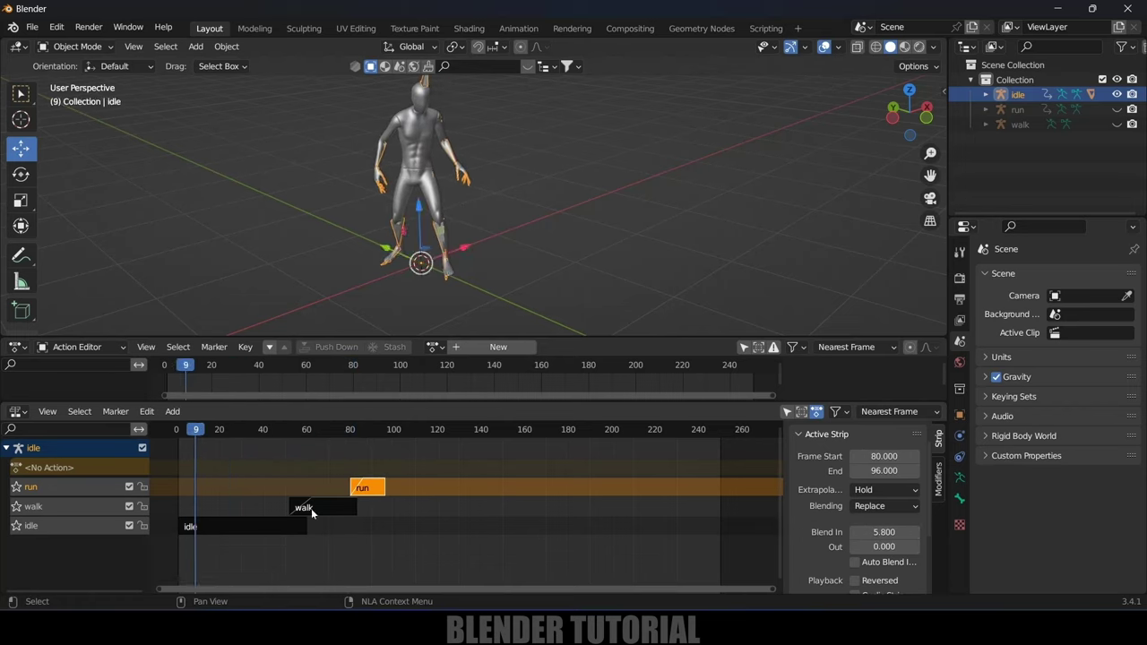
key(space)
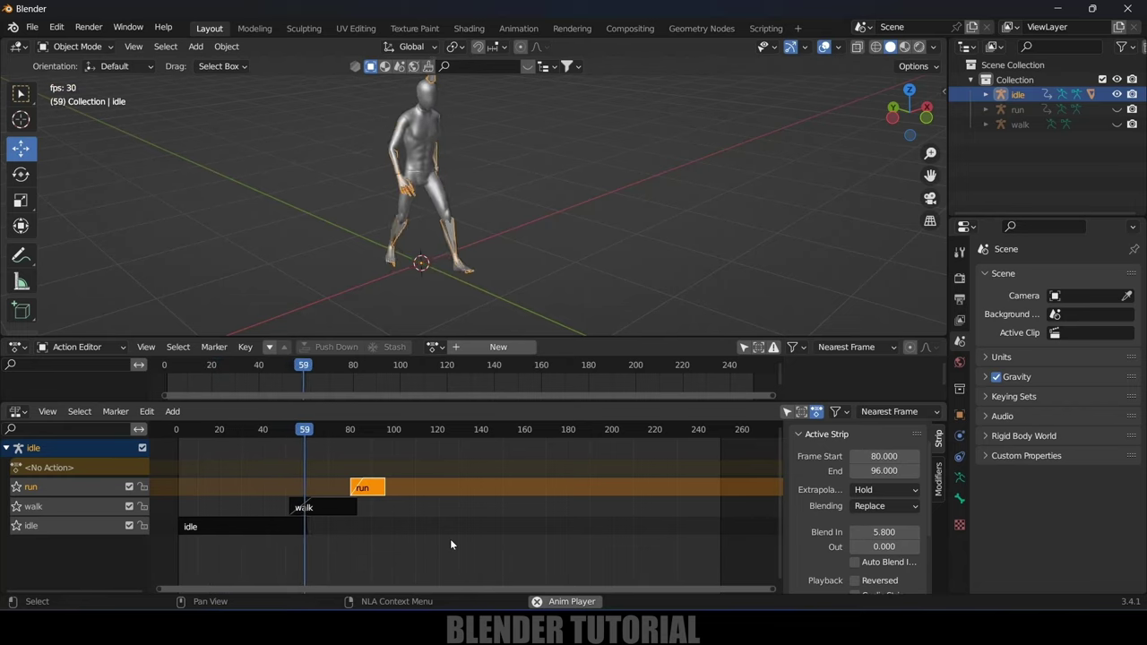
key(space)
key(space)
key(space)
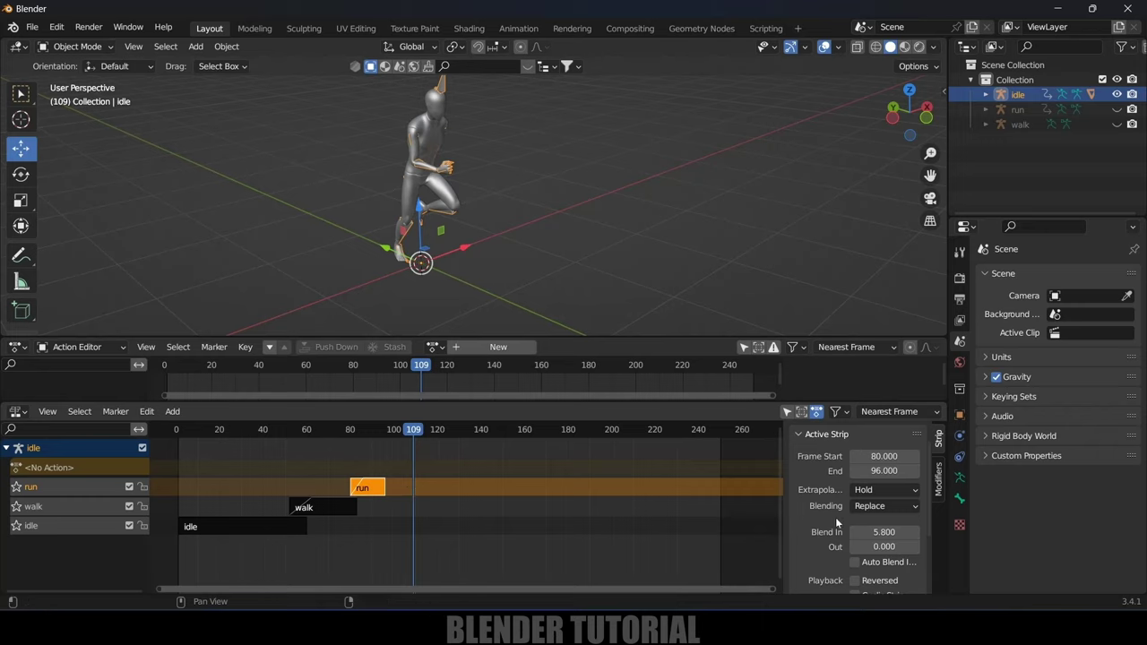
- Set the run strip's Action Clip Repeat to 9.4, then play from frame 0
scroll(835, 517, down, 5)
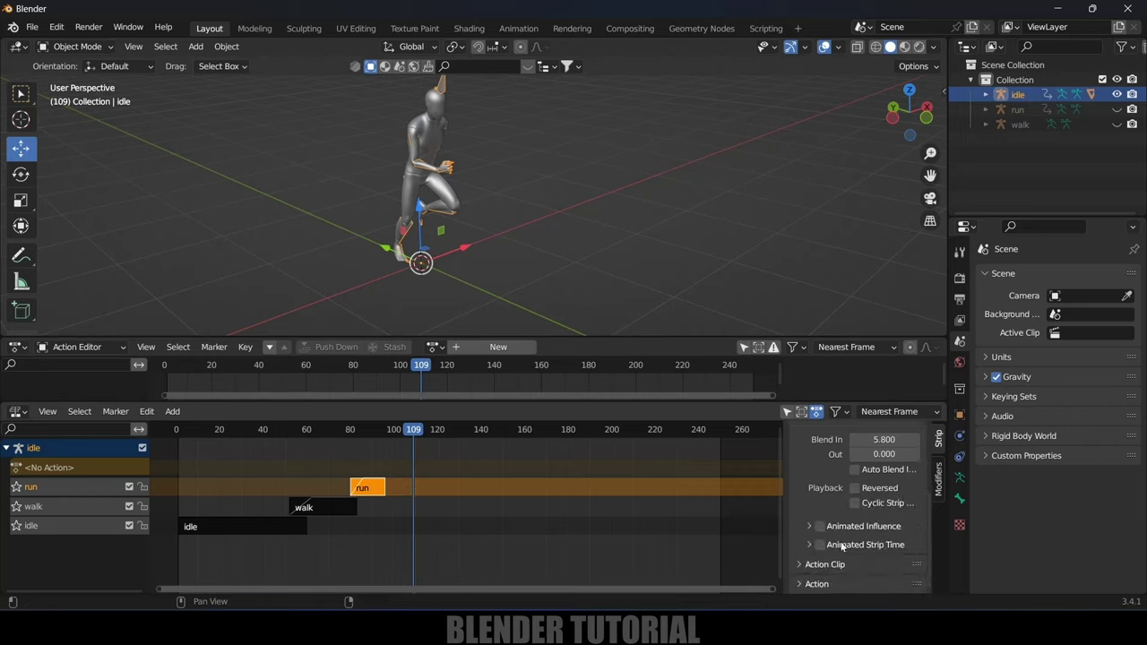
click(800, 565)
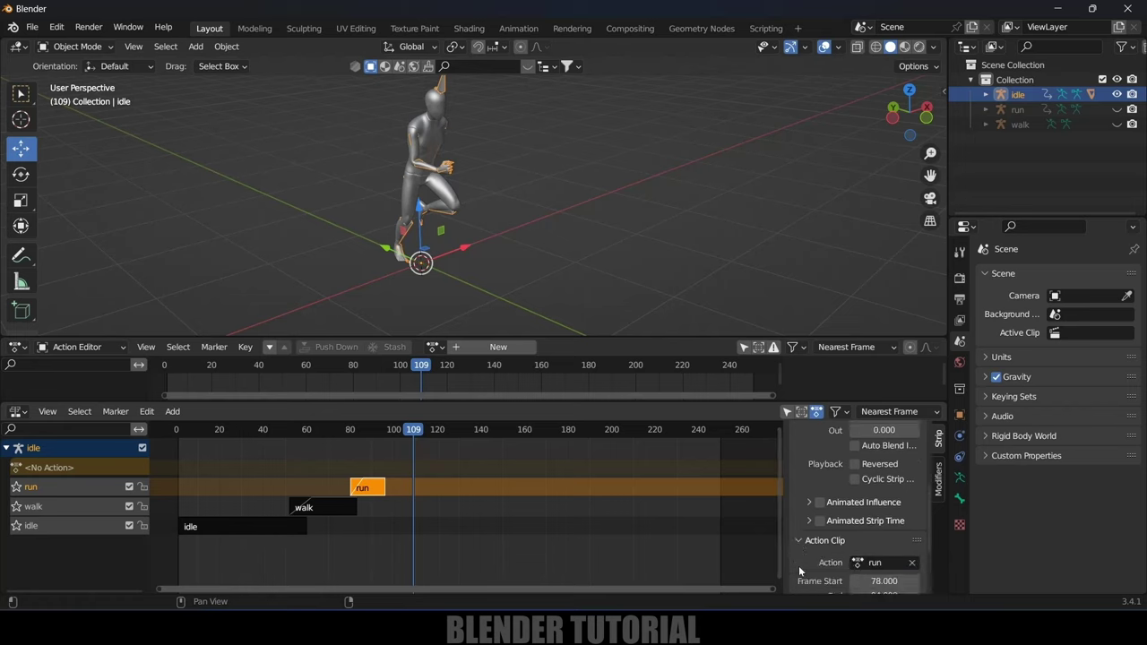
scroll(798, 565, down, 4)
drag(878, 558, 941, 558)
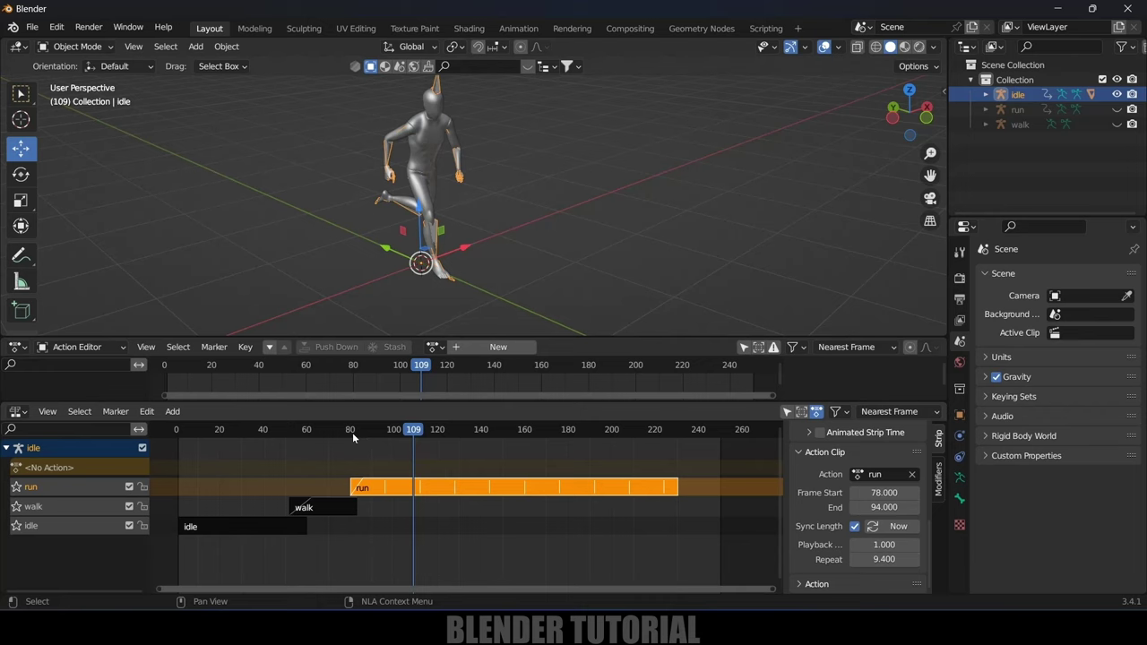
drag(413, 434, 167, 430)
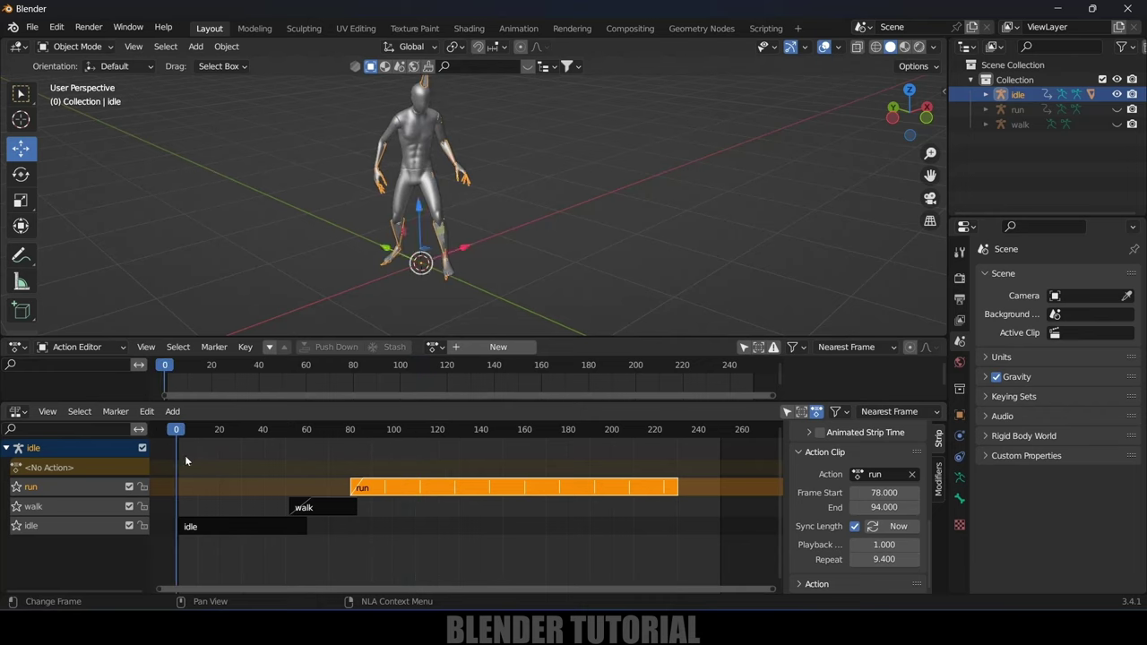
key(space)
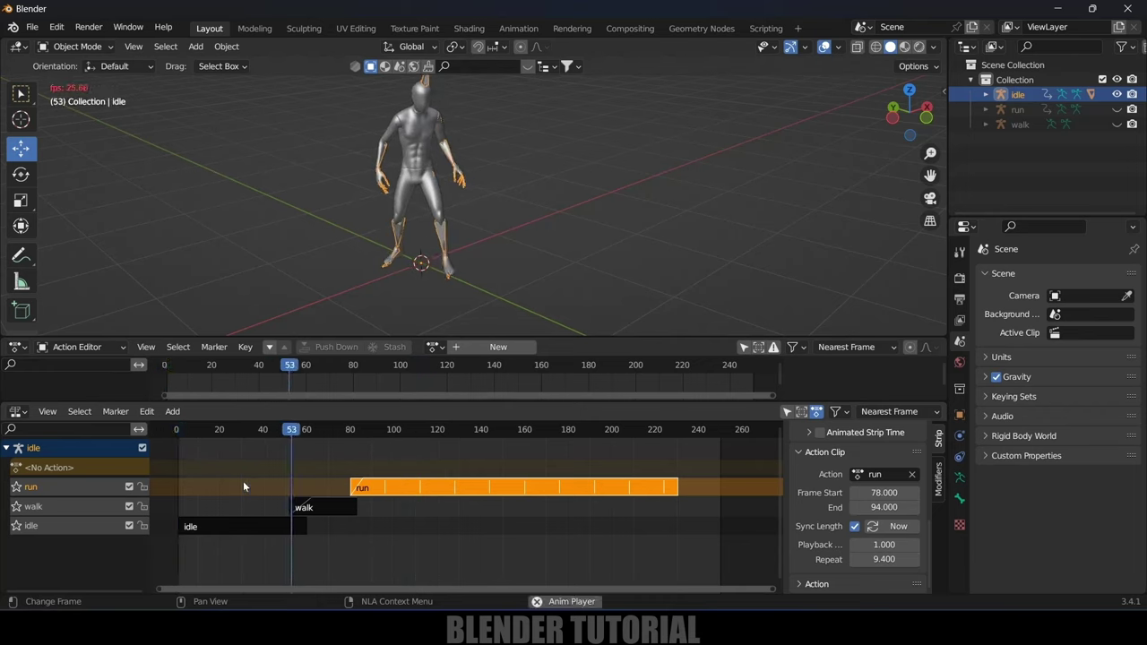